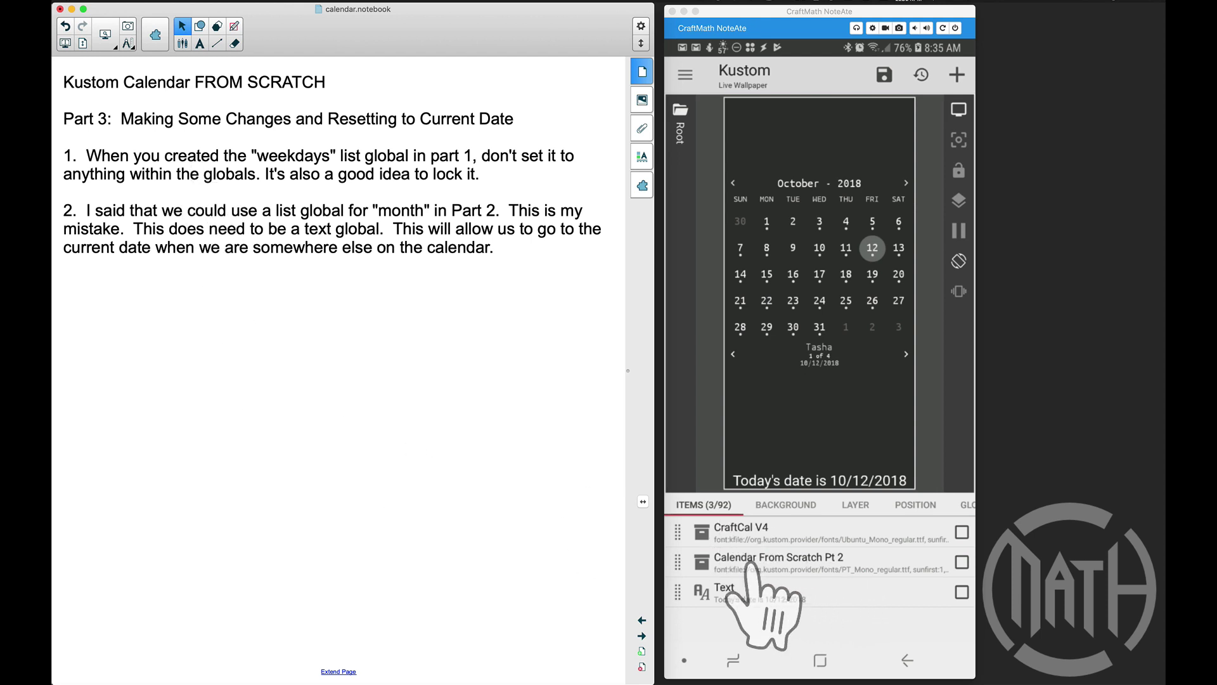
- Add a Text global titled month to the Calendar From Scratch Pt 2 component, replacing the existing list global
left_click(769, 565)
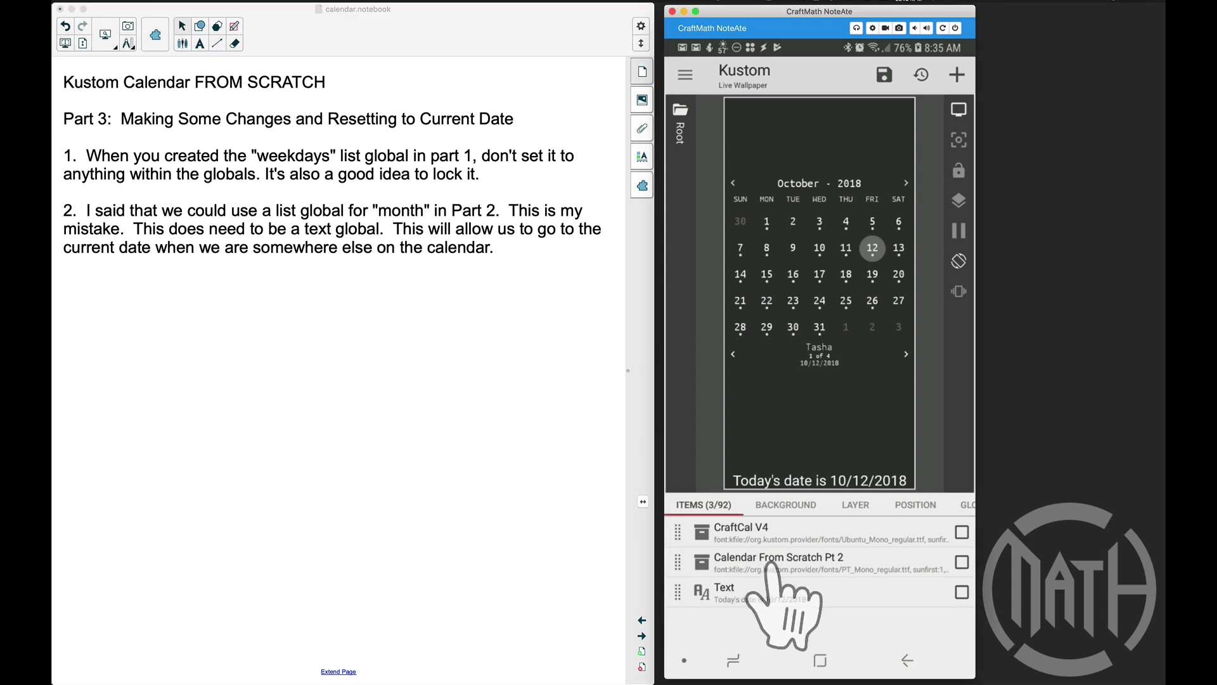
left_click(769, 563)
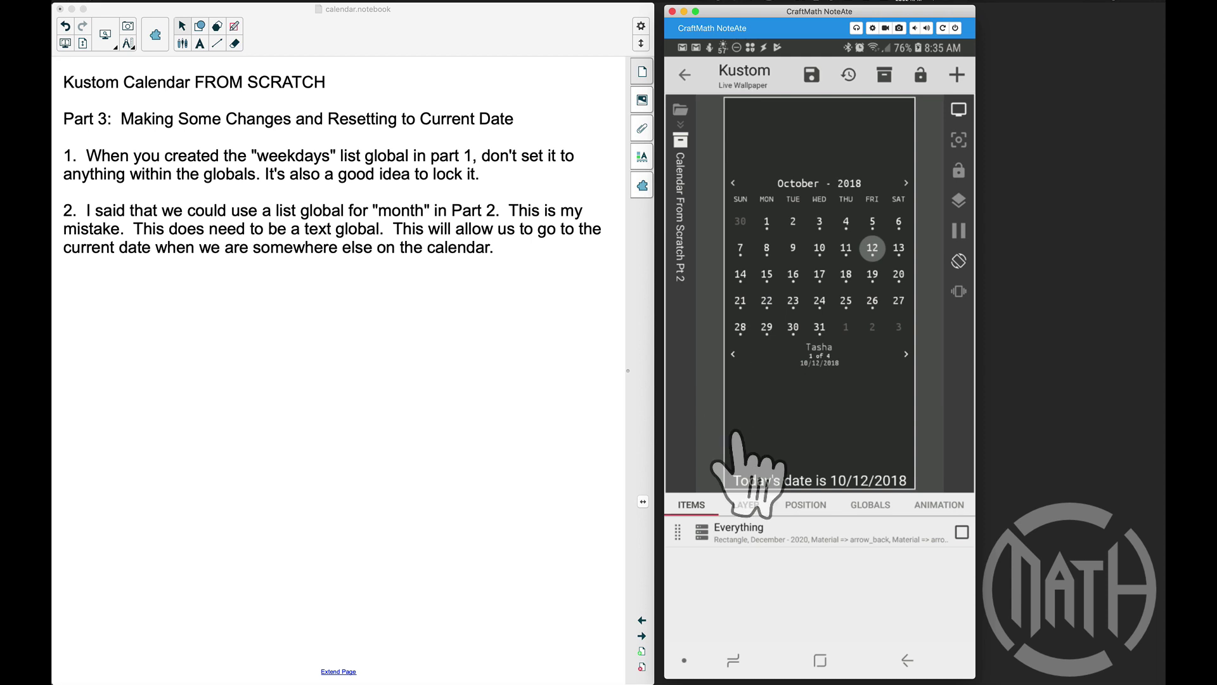
left_click(870, 505)
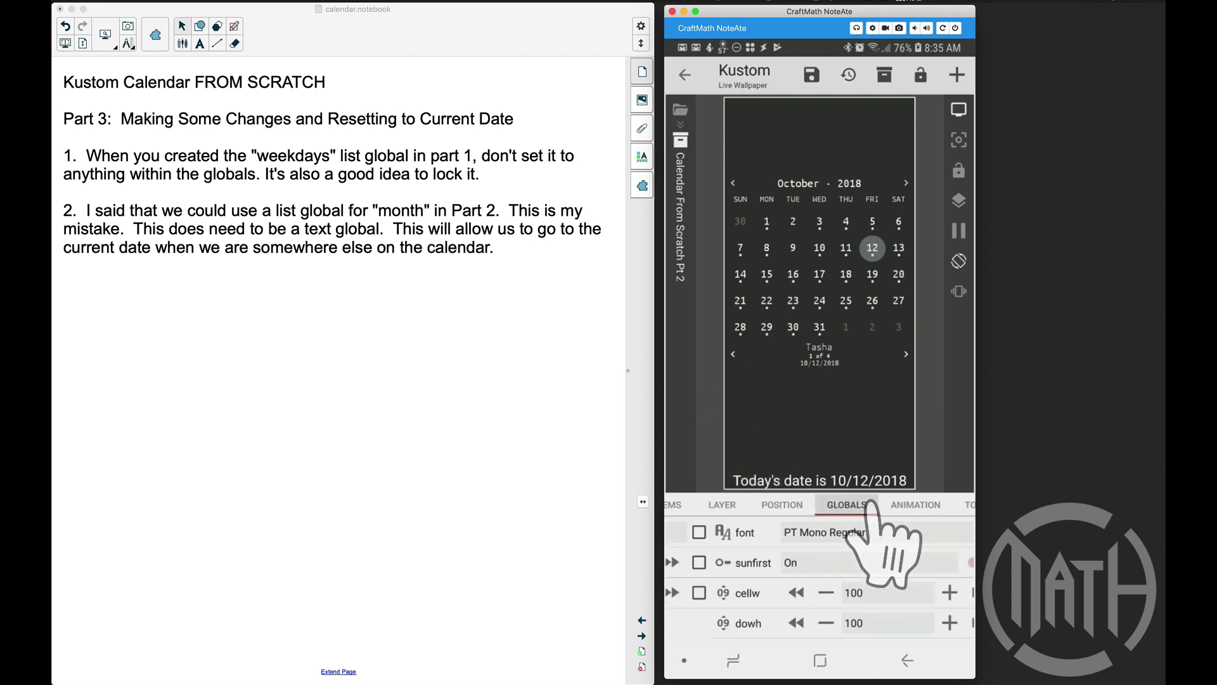
scroll(884, 584, "down", 5)
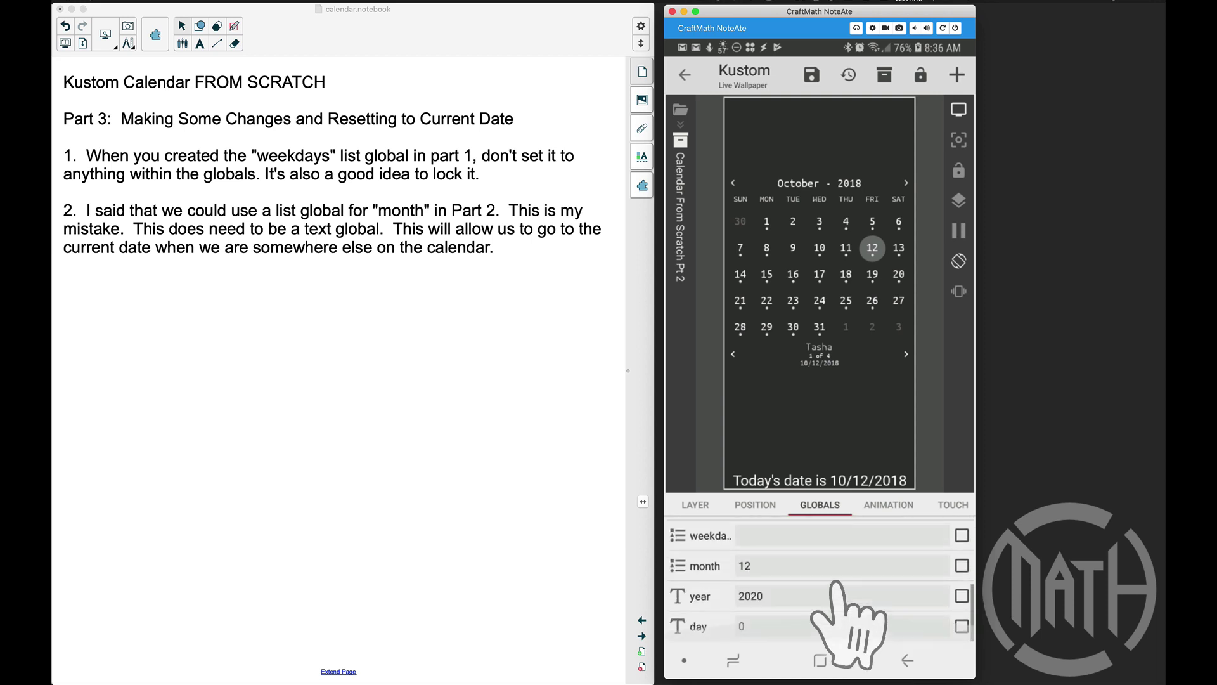
left_click(956, 77)
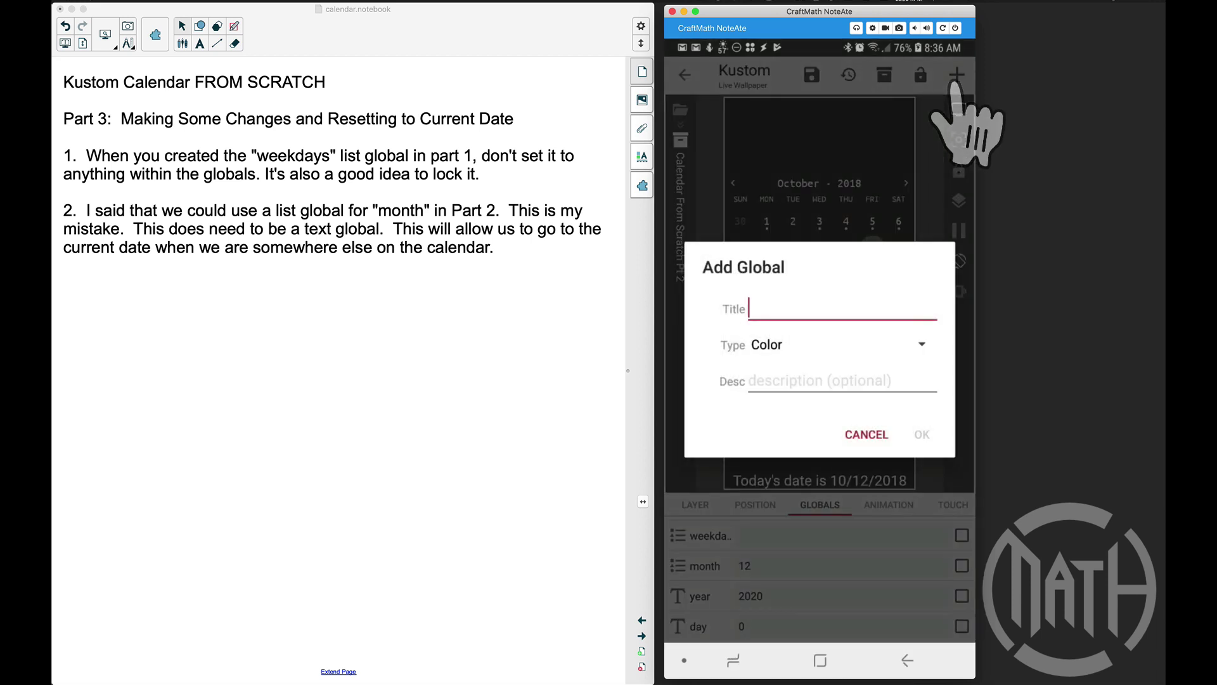
type("month")
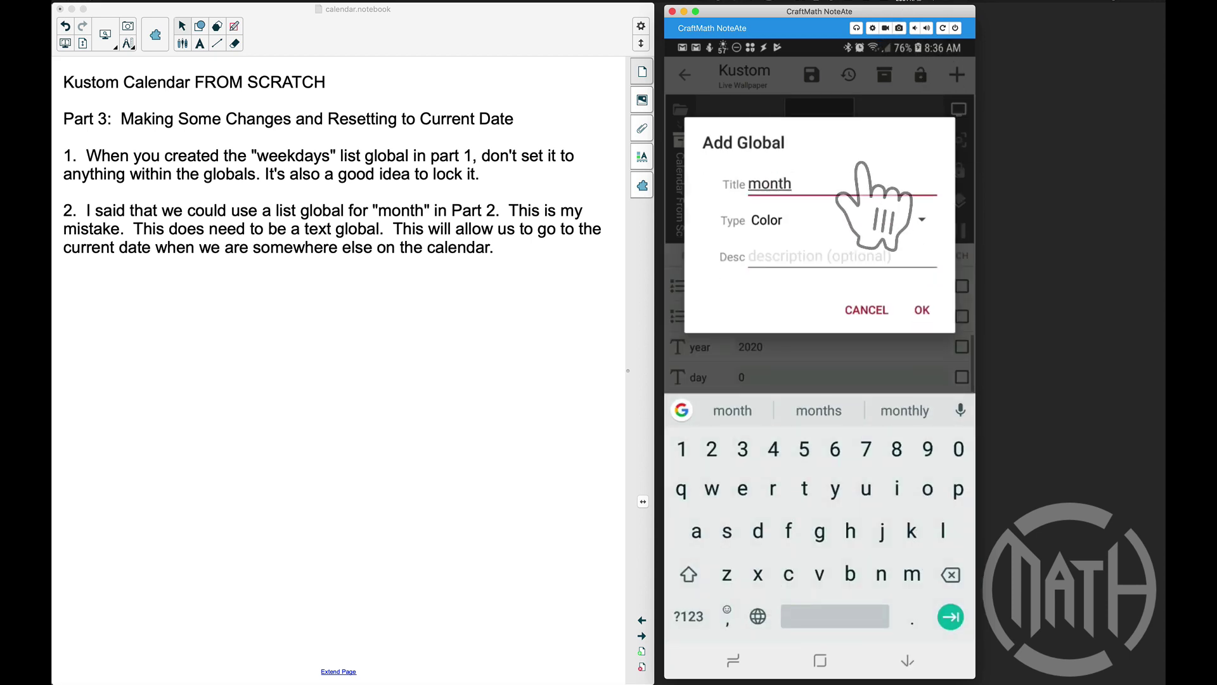
left_click(780, 220)
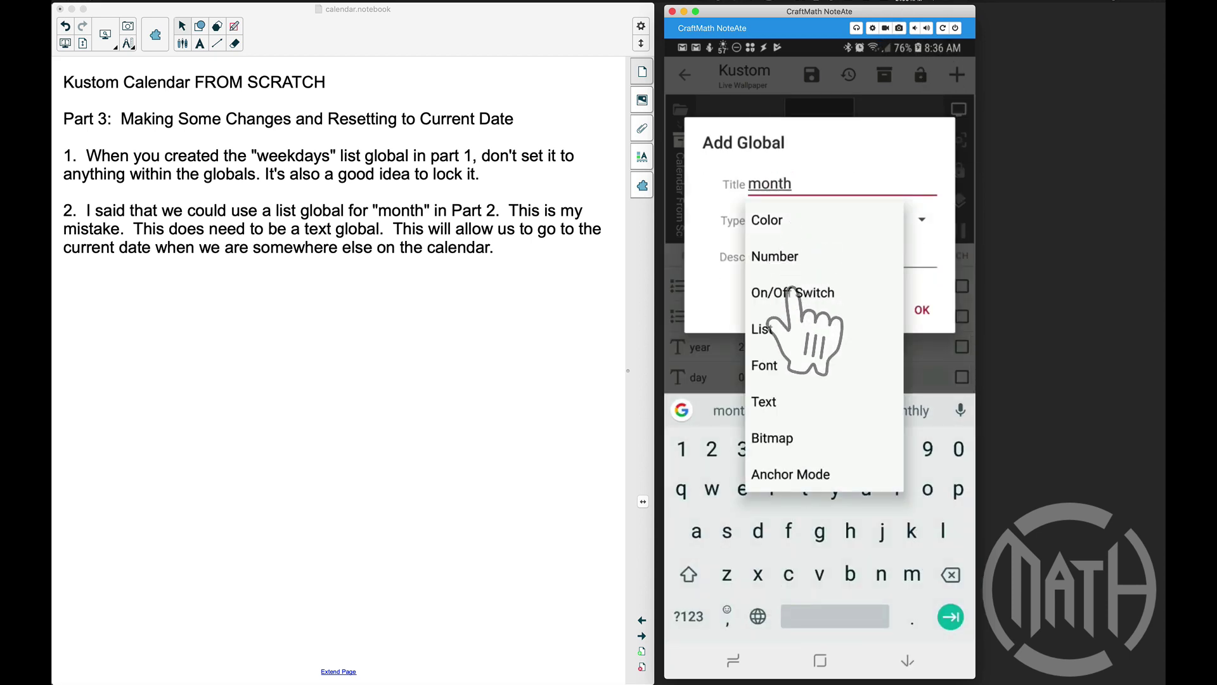
left_click(769, 403)
left_click(922, 310)
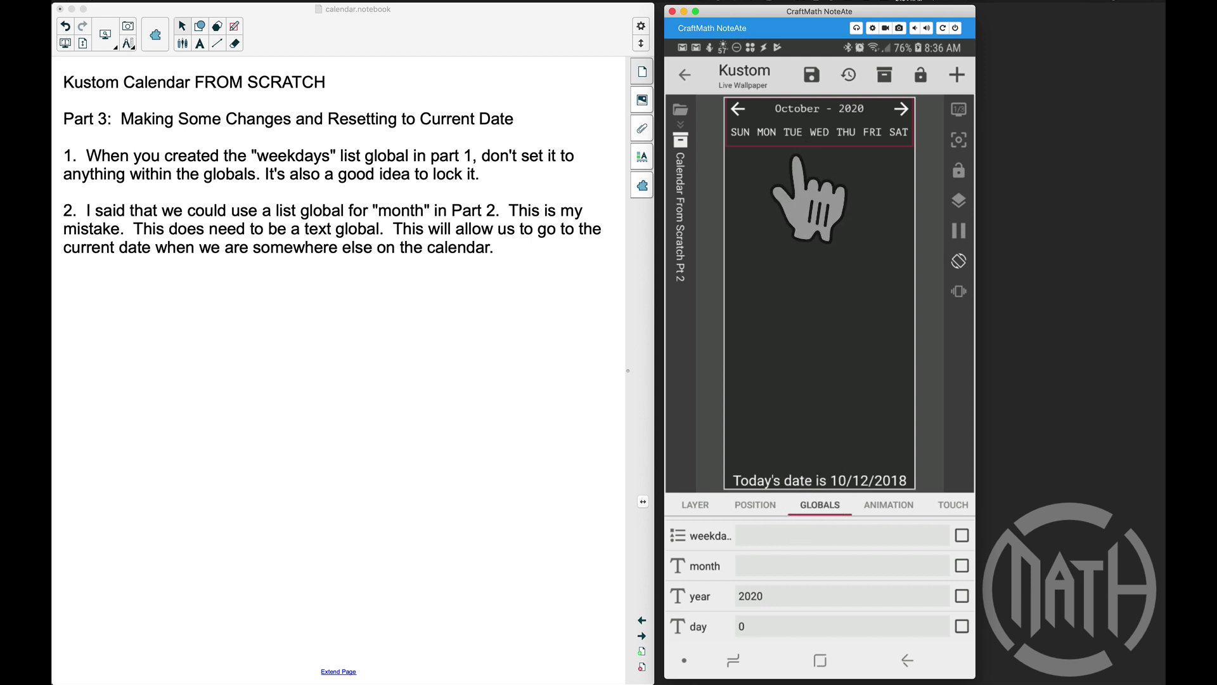
- Set the value of the month text global to 1
left_click(761, 565)
type("1")
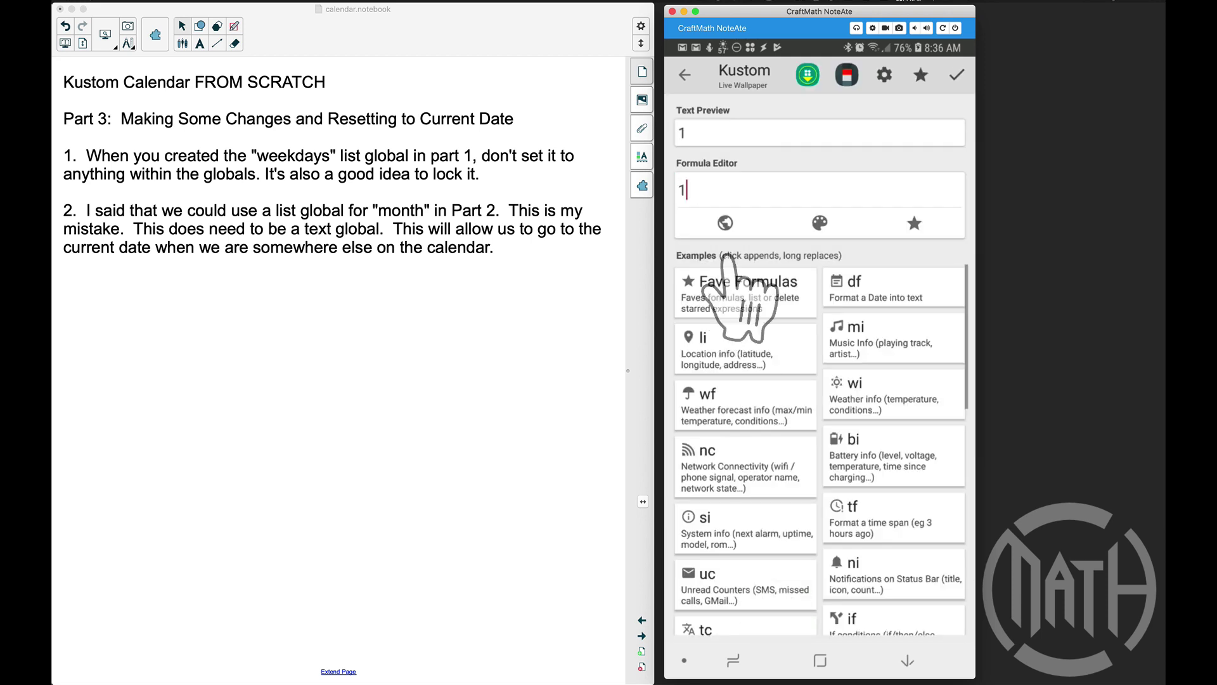
left_click(956, 75)
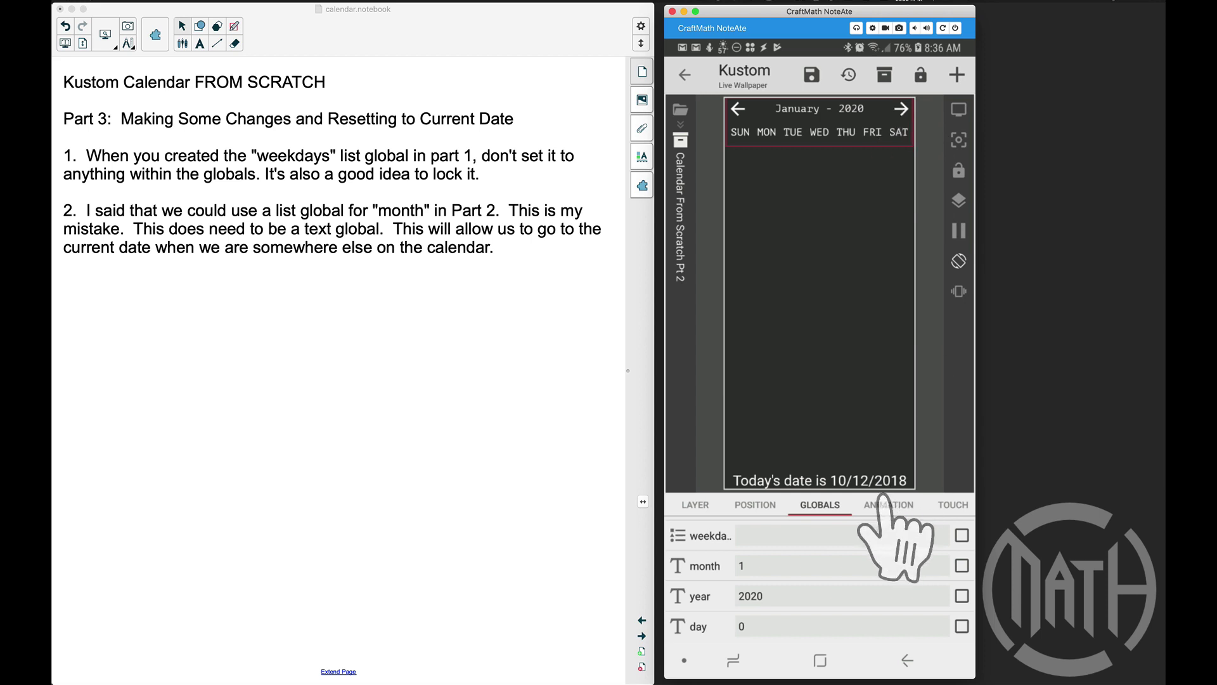
- Open the month touch action of the arrow_back icon, inside Everything and its Month and Year With Buttons group
left_click(695, 506)
left_click(694, 504)
left_click(753, 536)
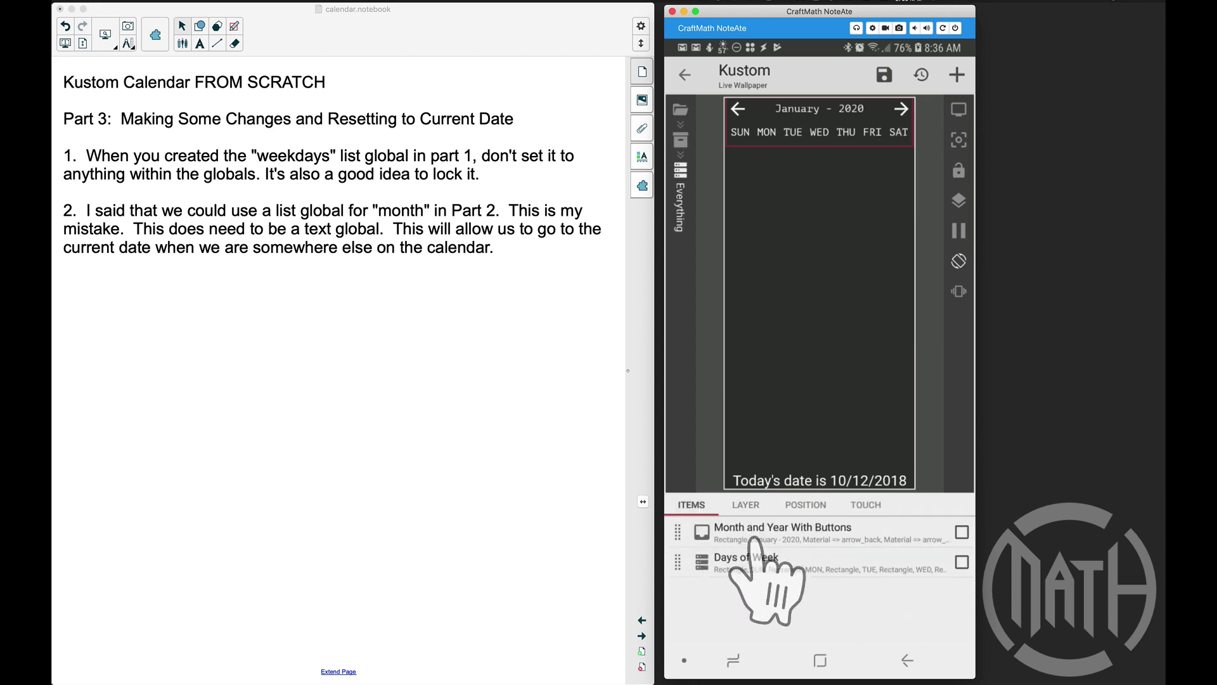
left_click(786, 536)
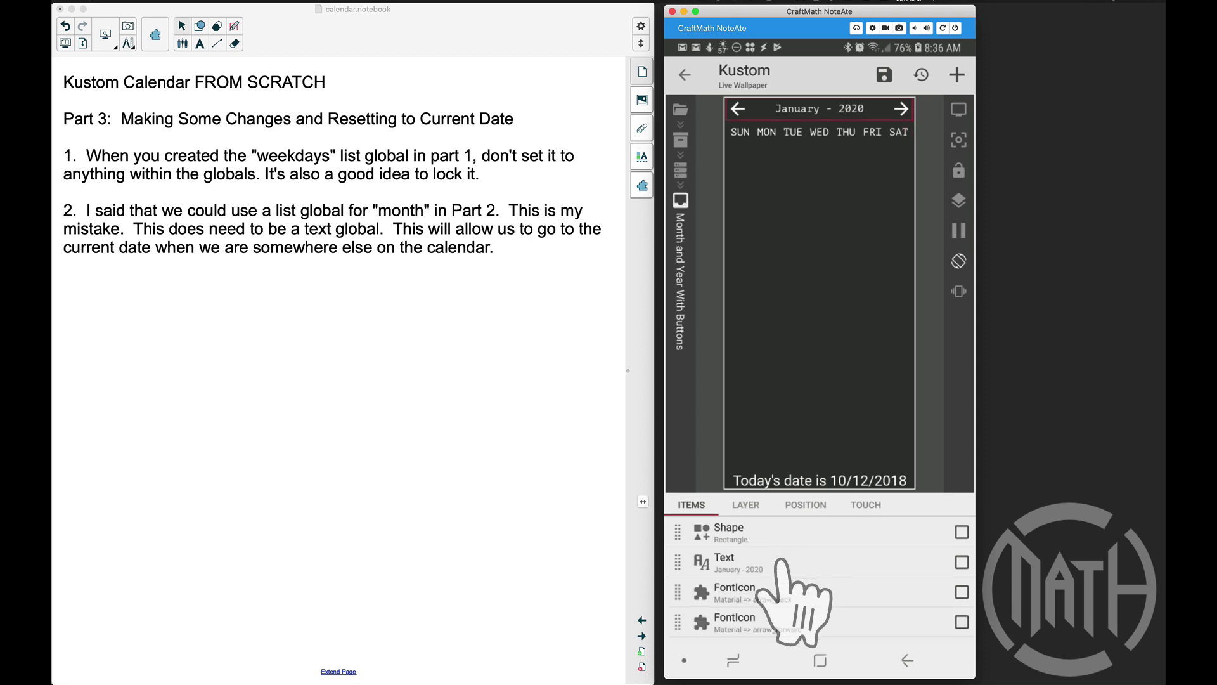
left_click(769, 596)
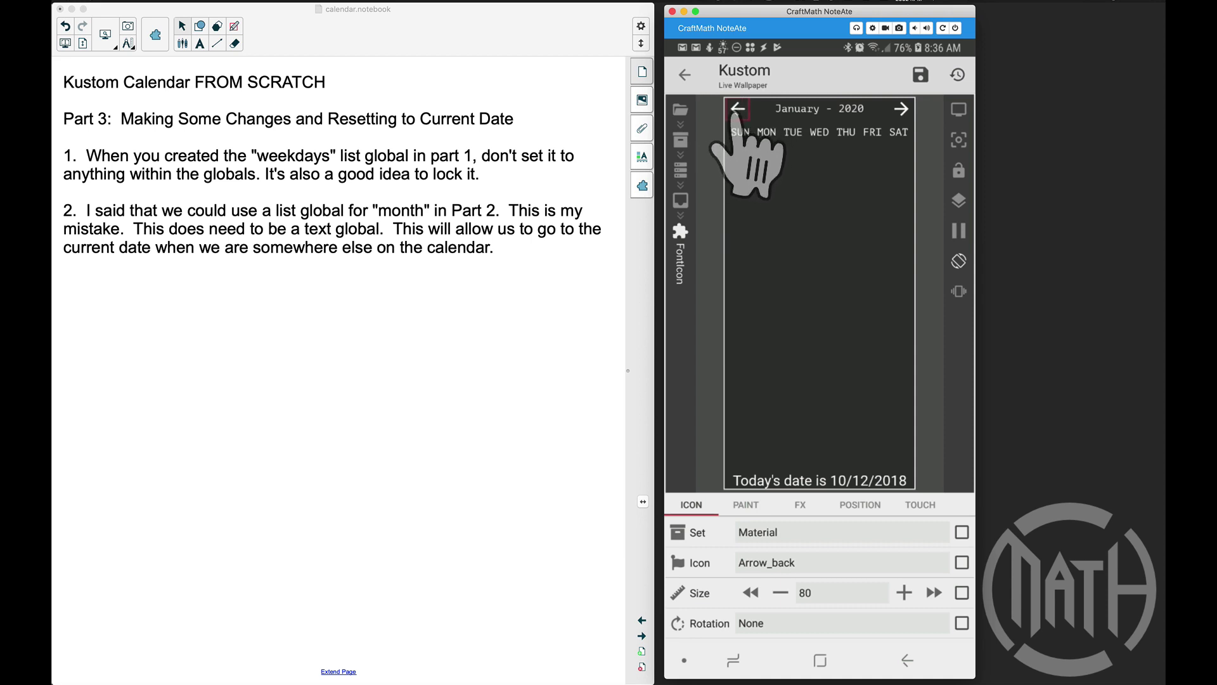
left_click(920, 507)
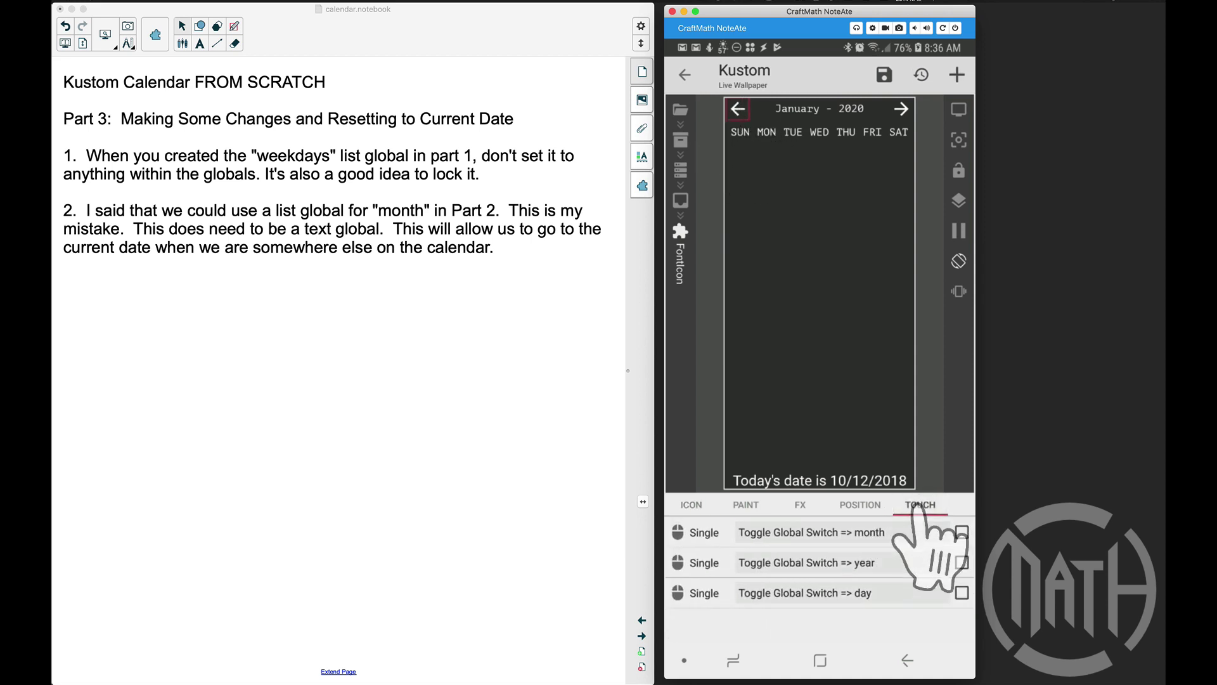
left_click(888, 534)
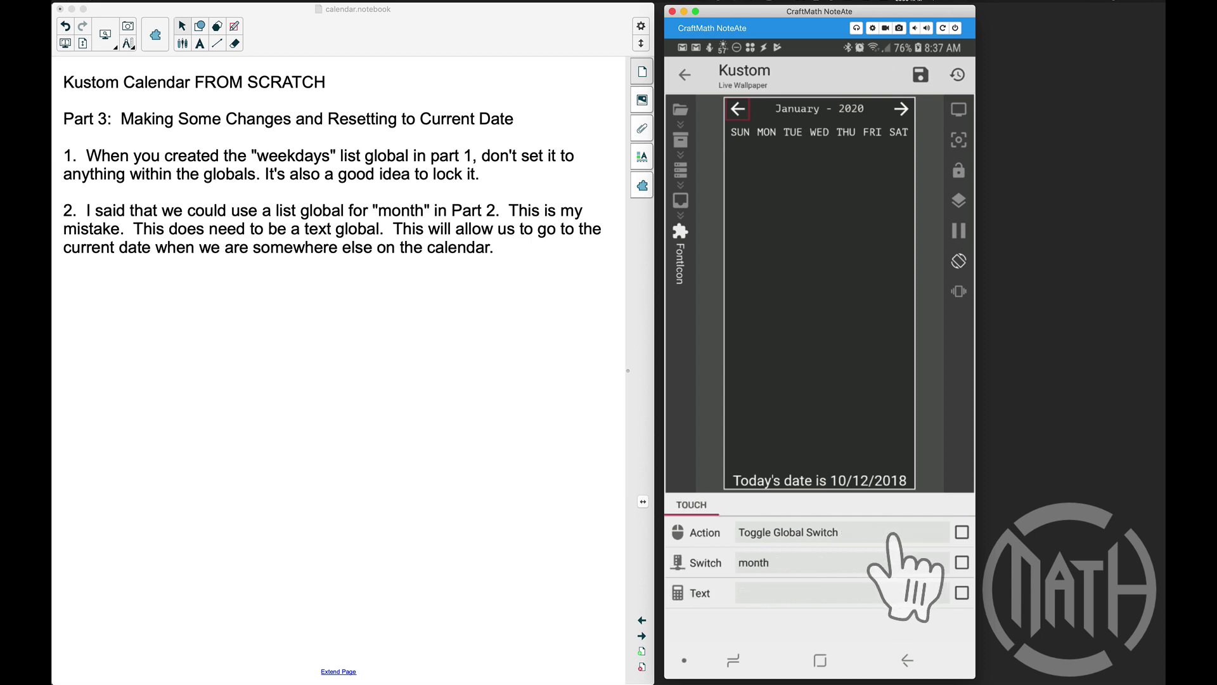
- Set the back arrow's month switch text to the formula $if(gv(month)>1,gv(month)-1,12)$ and leave the touch action
left_click(764, 594)
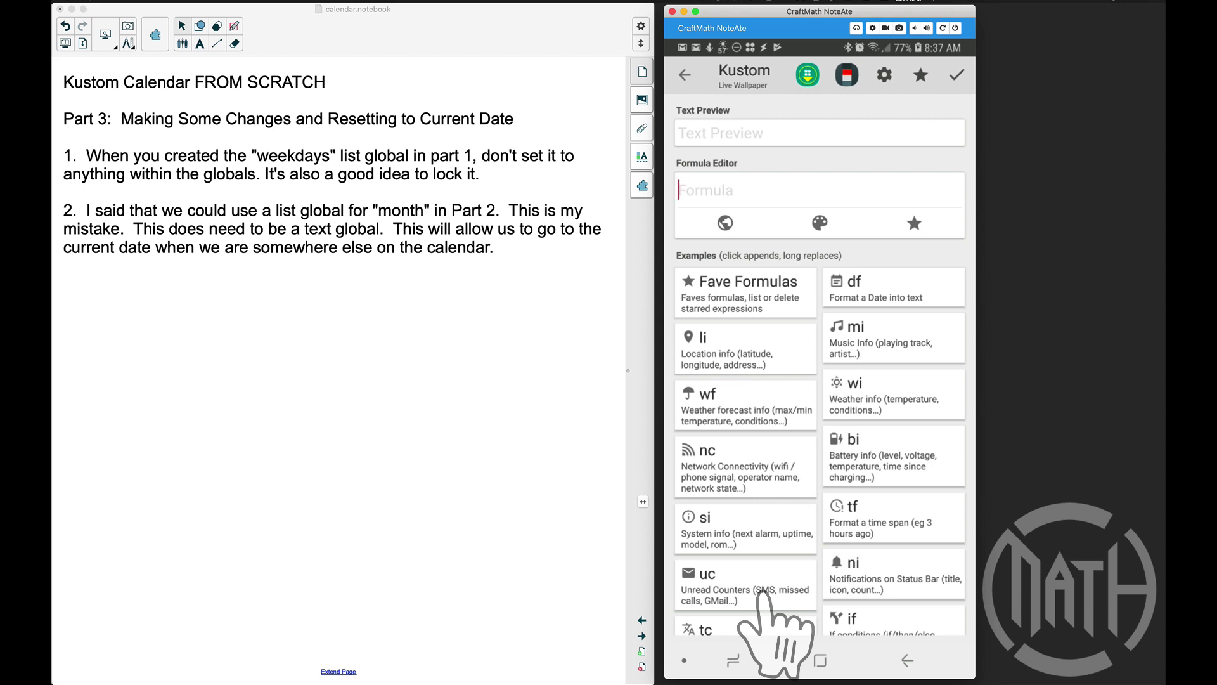
type("$i")
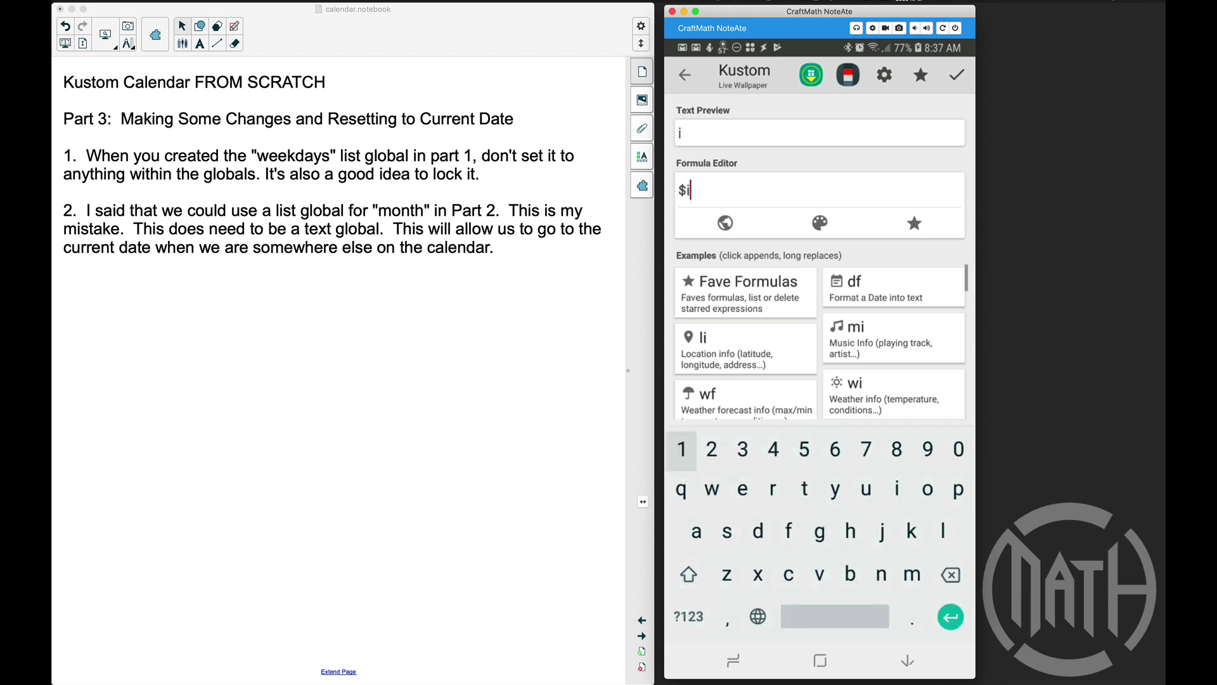
type("f(gv")
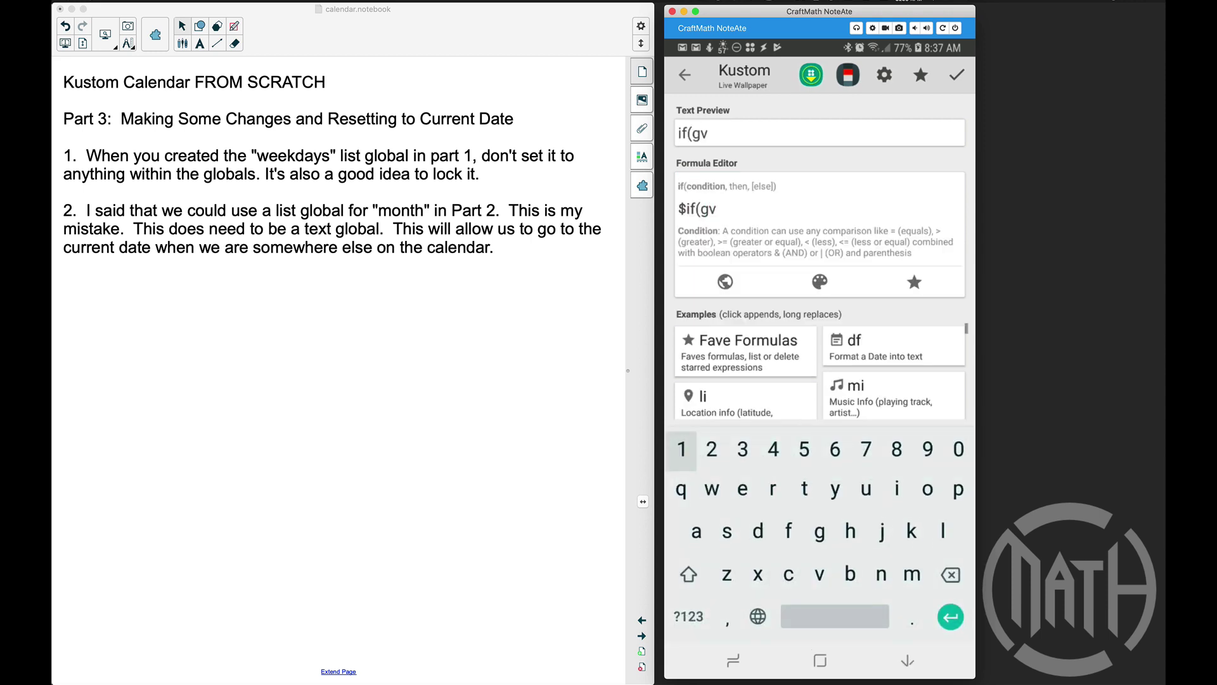
type("(month)>1")
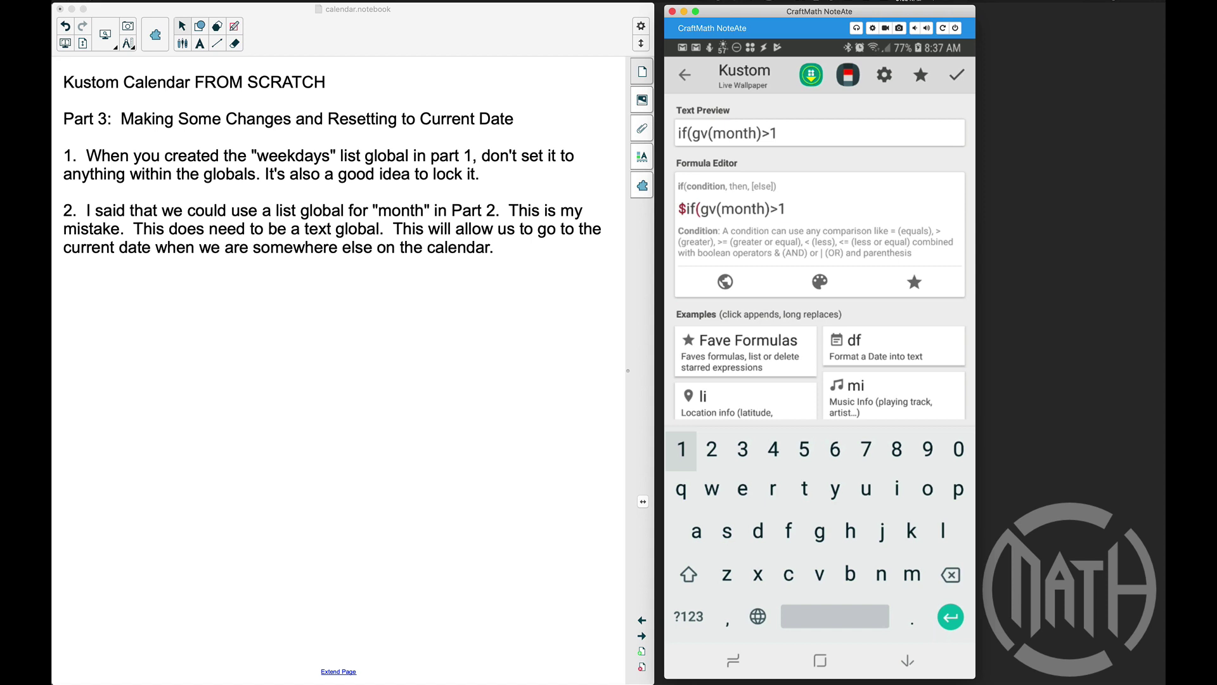
type(",g")
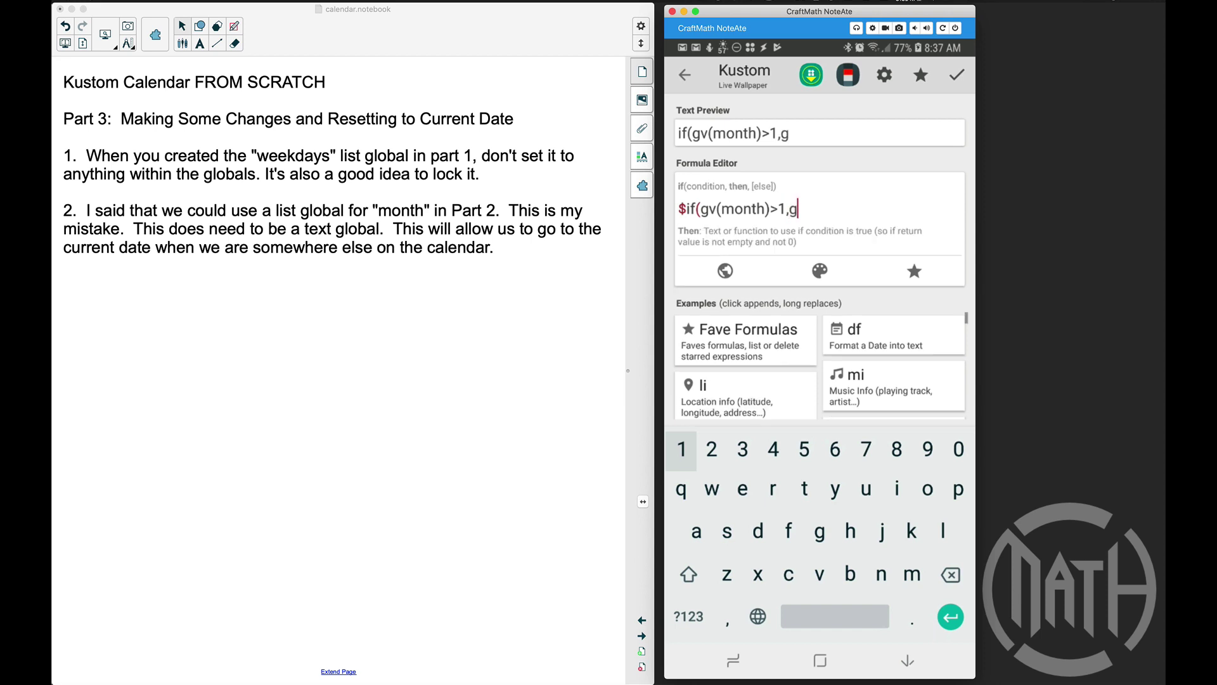
type("v(month")
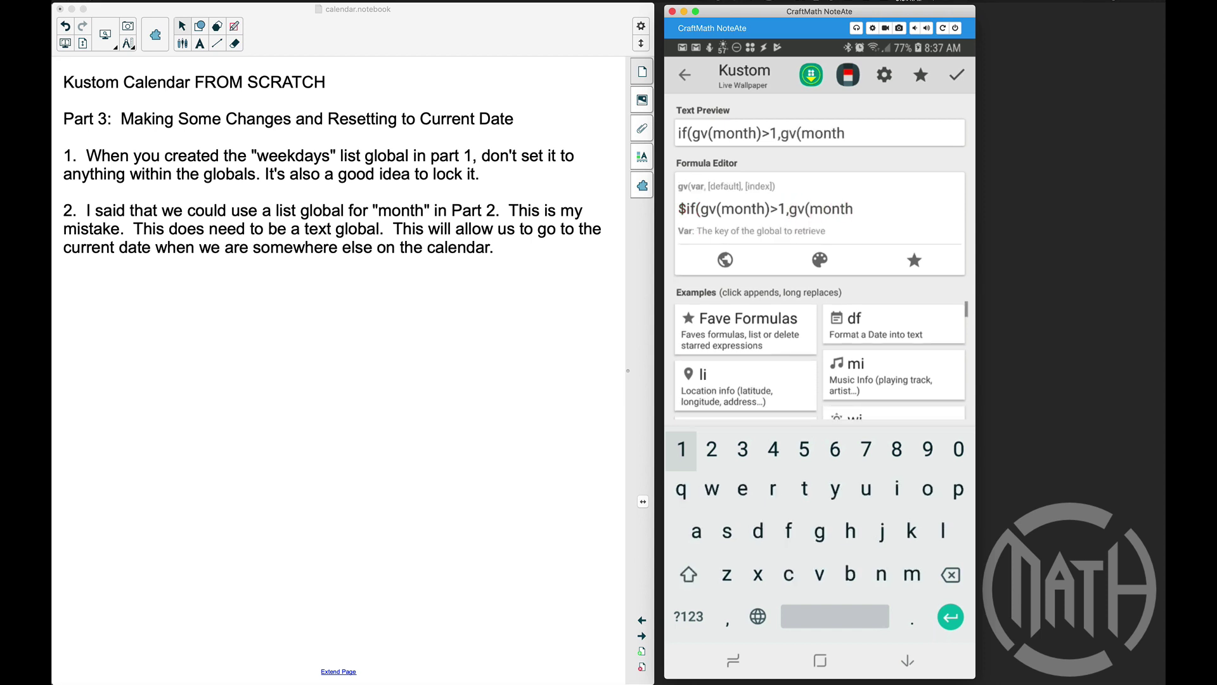
type(")-1")
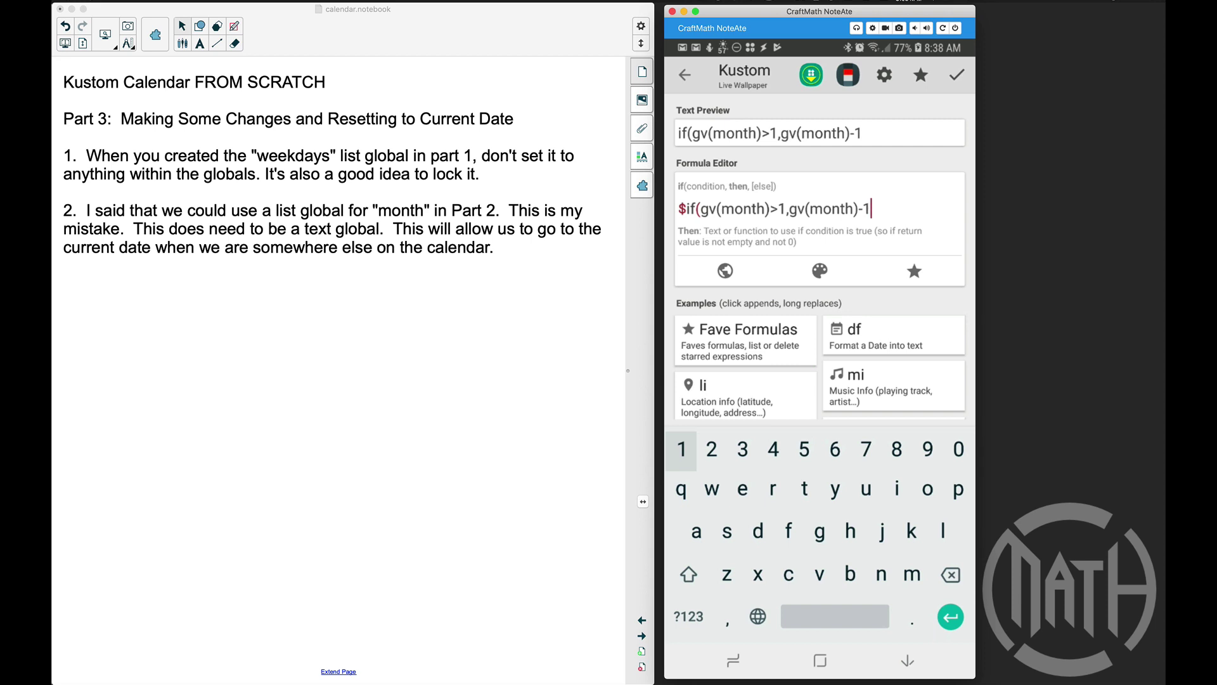
type(",")
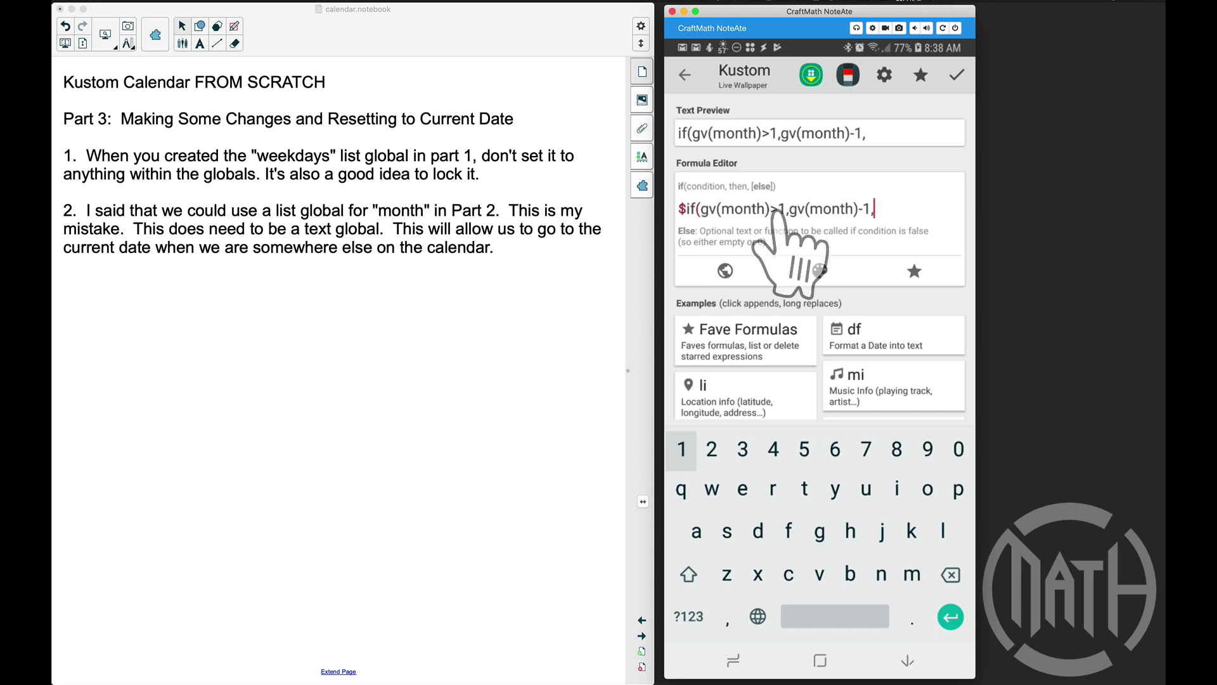
type("12")
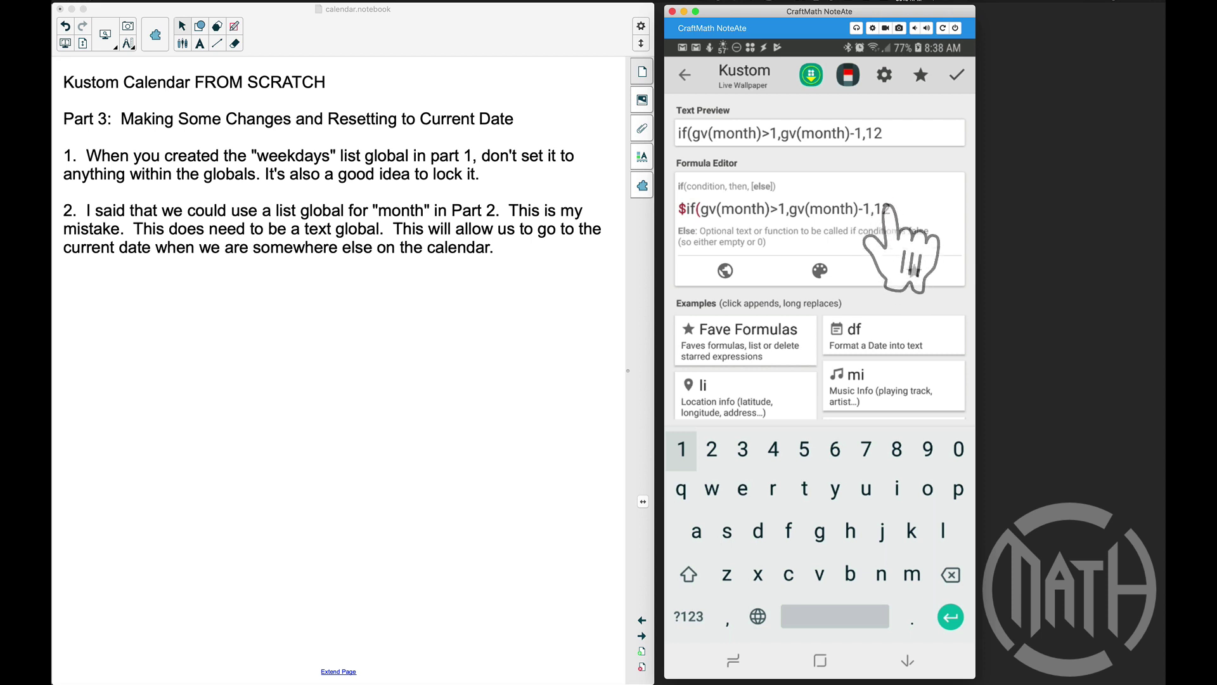
type(")$")
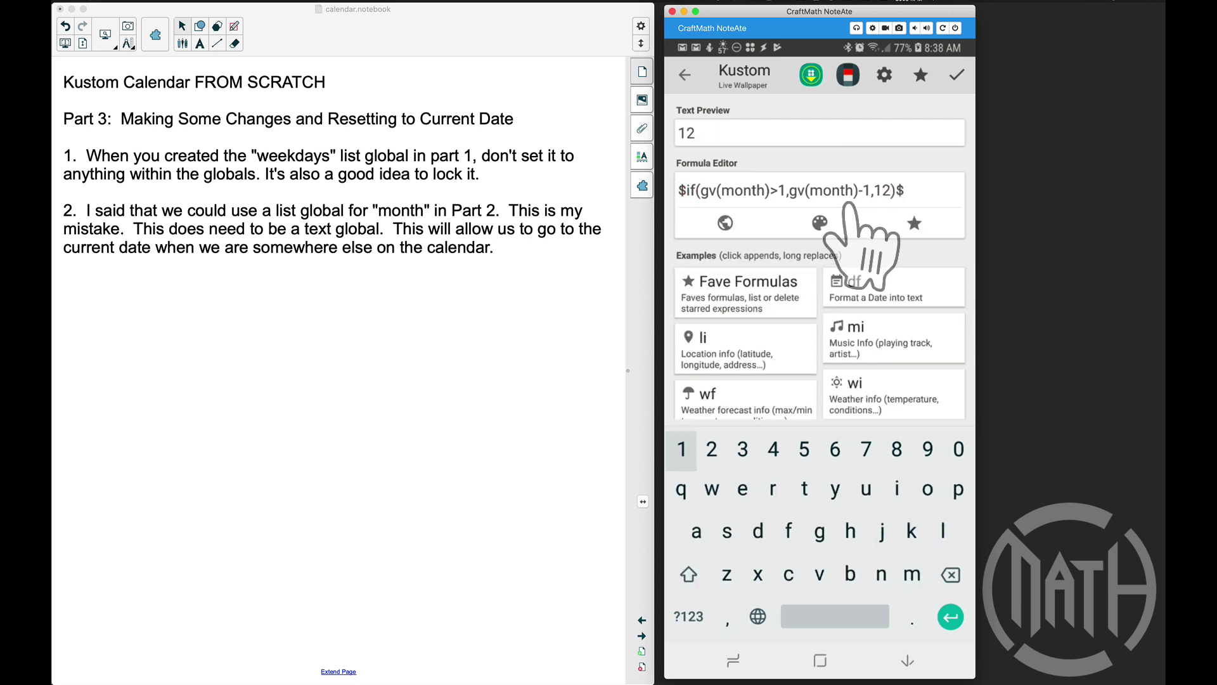
left_click(958, 75)
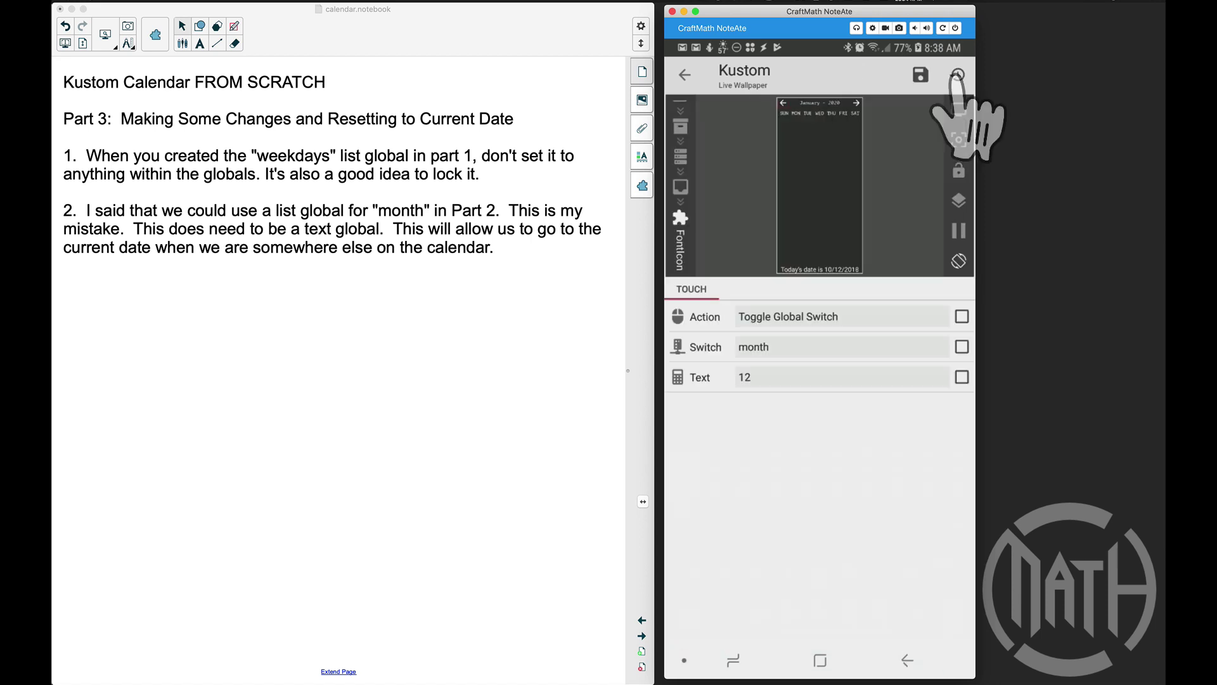
left_click(908, 659)
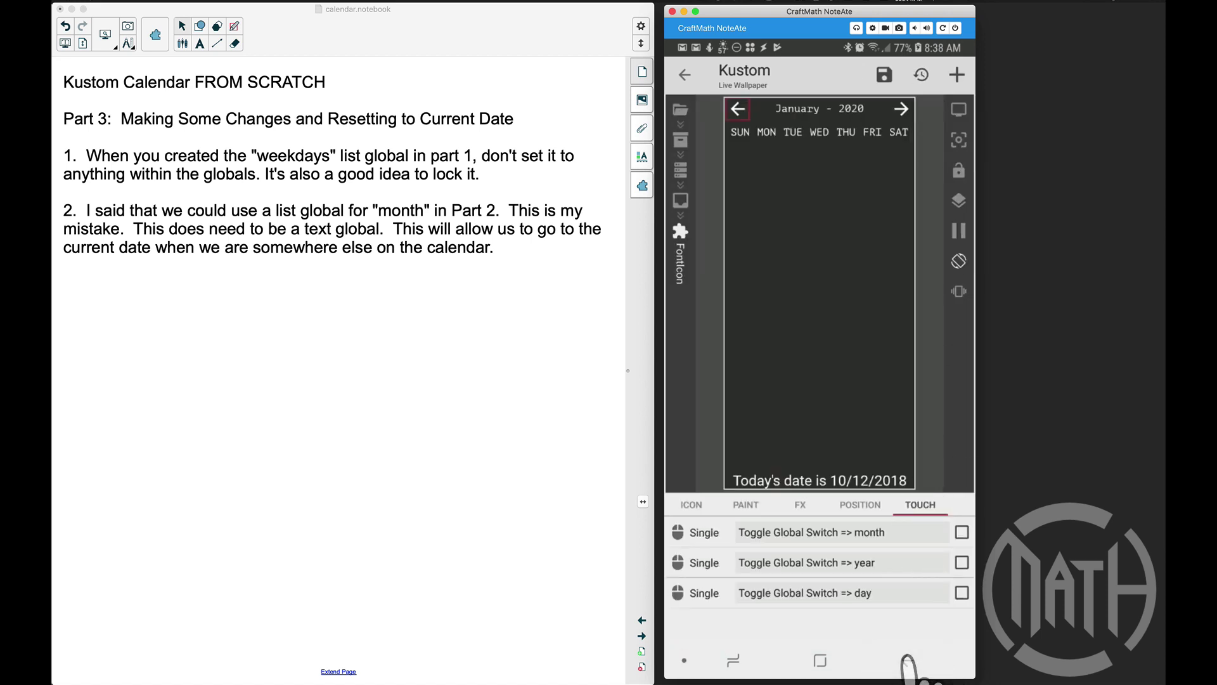
- Open the month touch action of the arrow_forward icon in the Month and Year With Buttons group
left_click(907, 659)
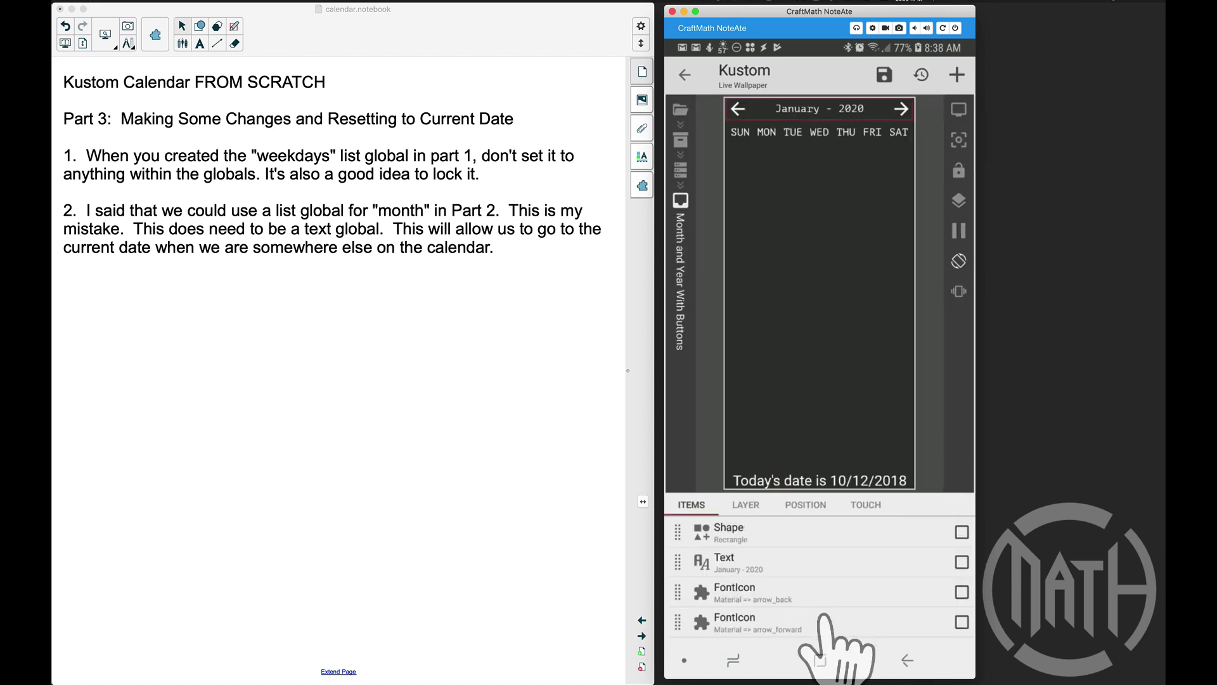
left_click(821, 623)
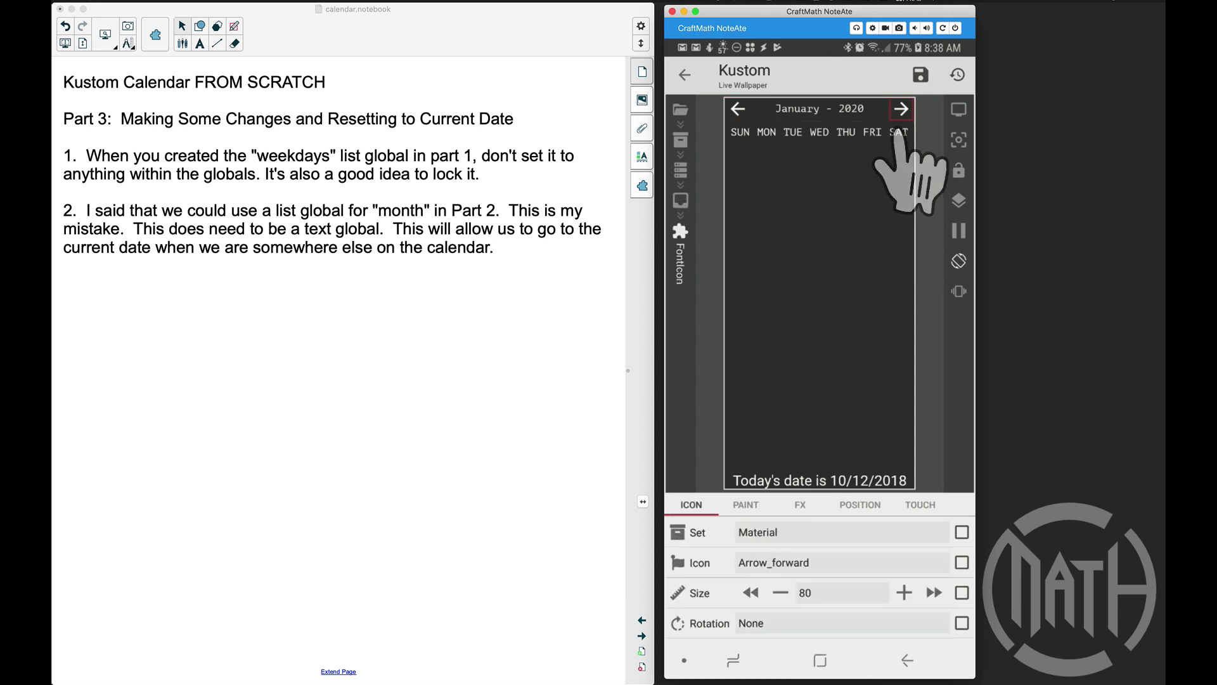
left_click(920, 504)
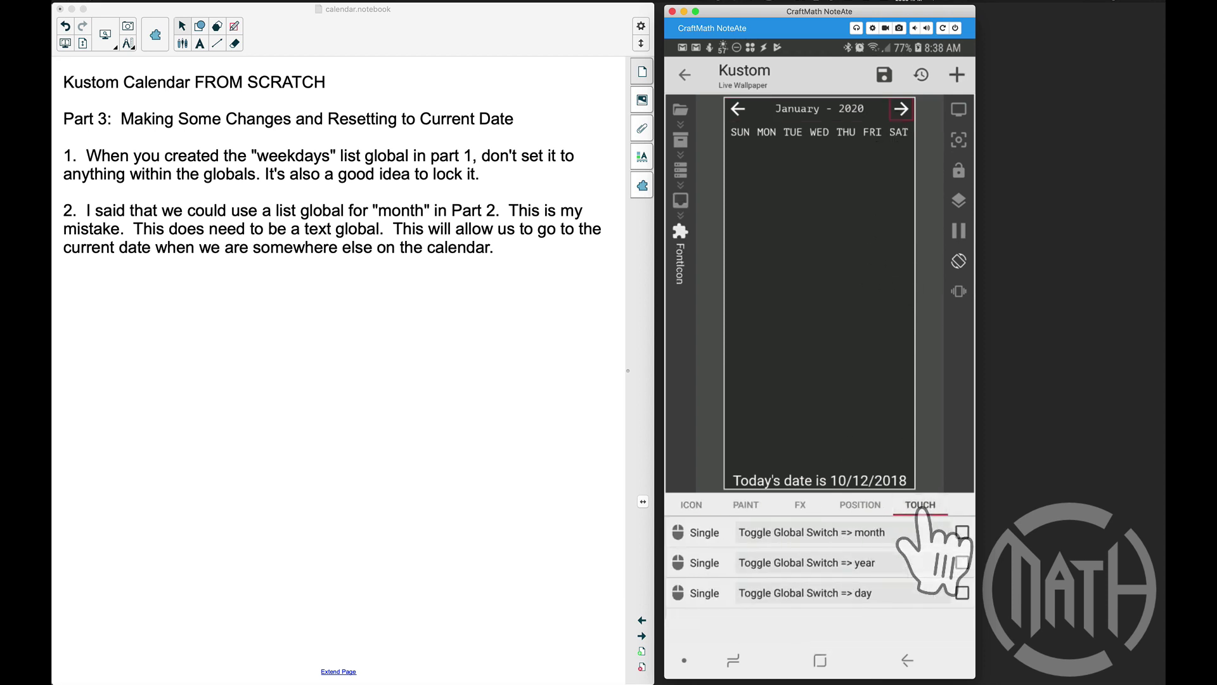
left_click(859, 535)
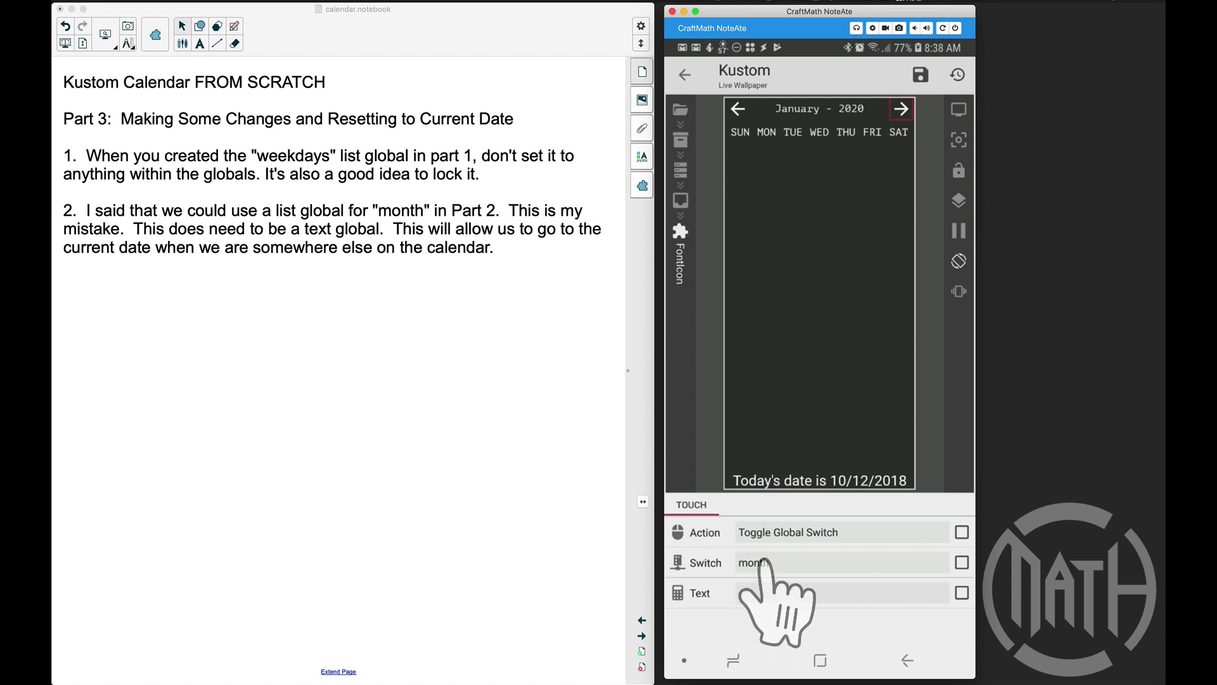
- Set the forward arrow's month switch text to the formula $if(gv(month)<12,gv(month)+1,1)$
left_click(761, 593)
type("$")
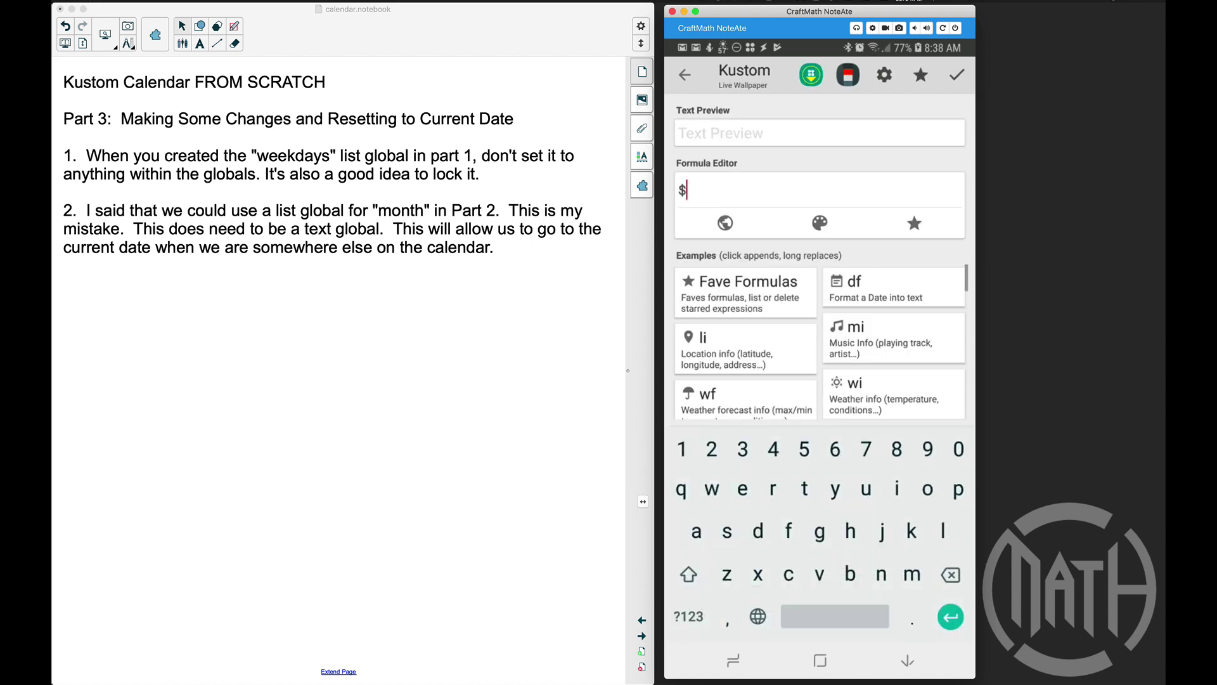
type("if(gv(month)")
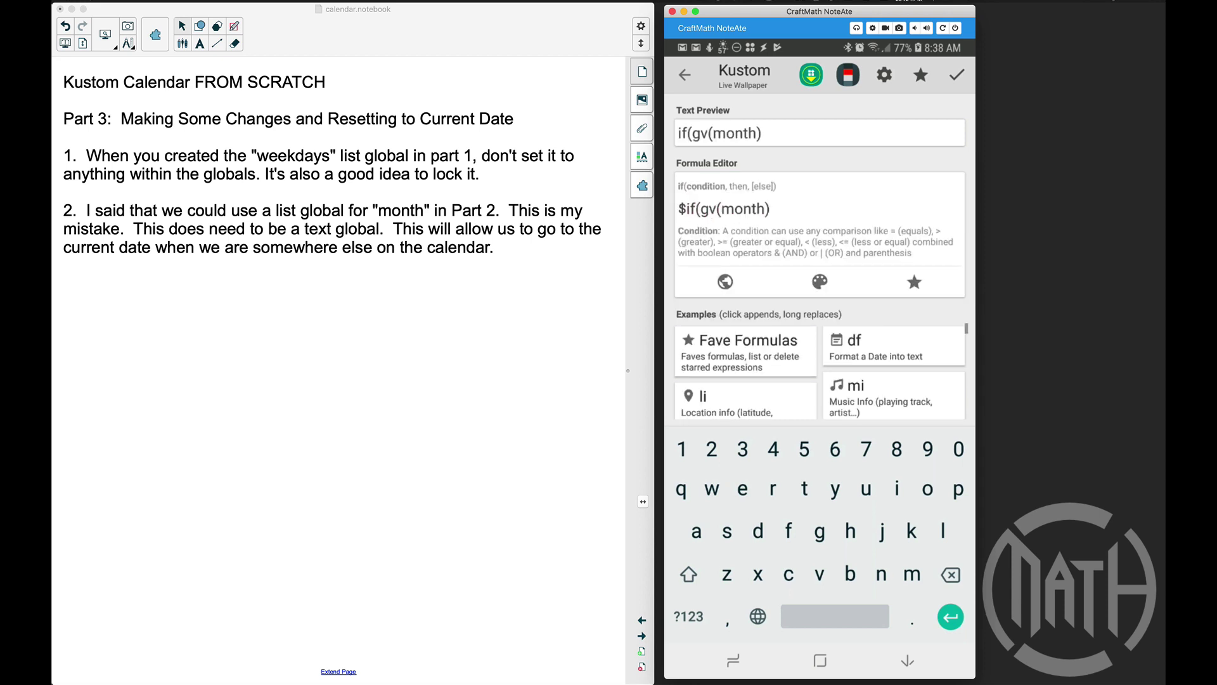
type("<12,gv(month)+1")
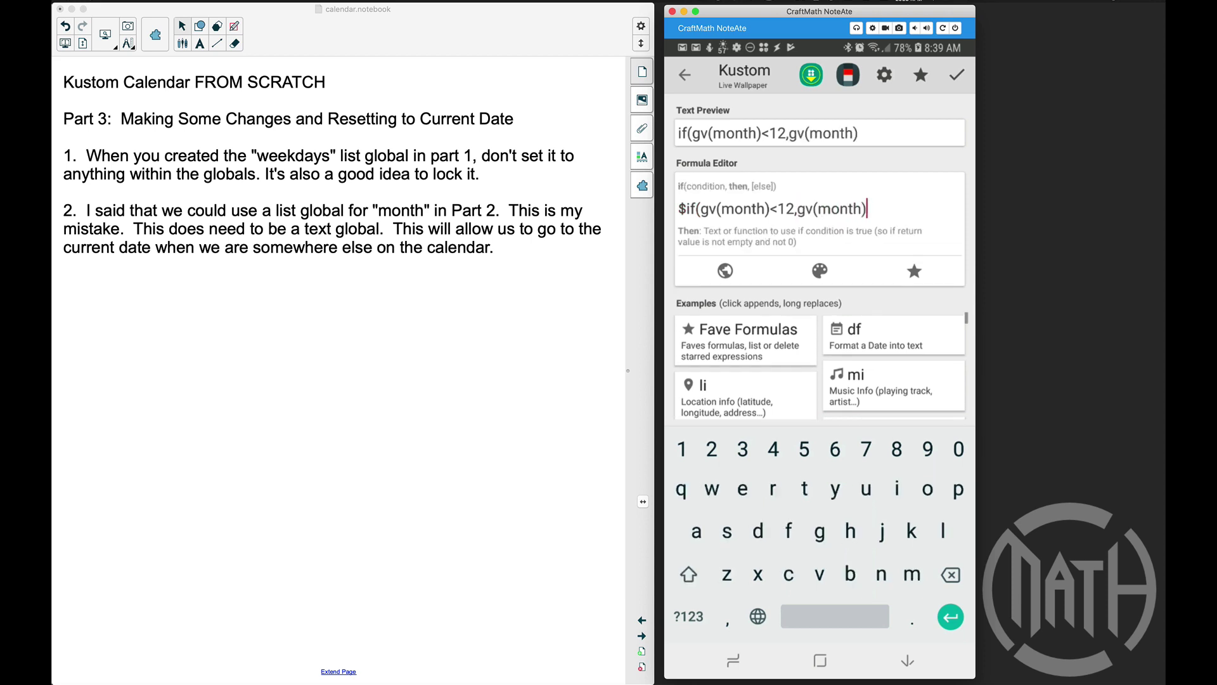
type(",")
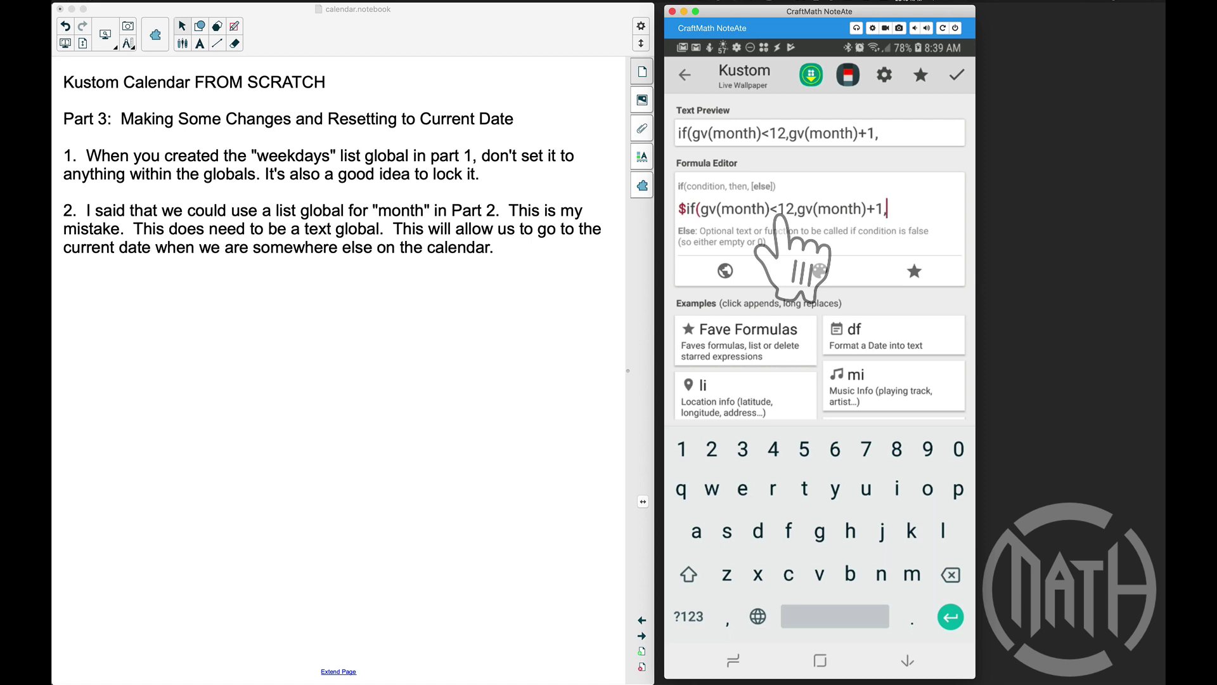
type("1")
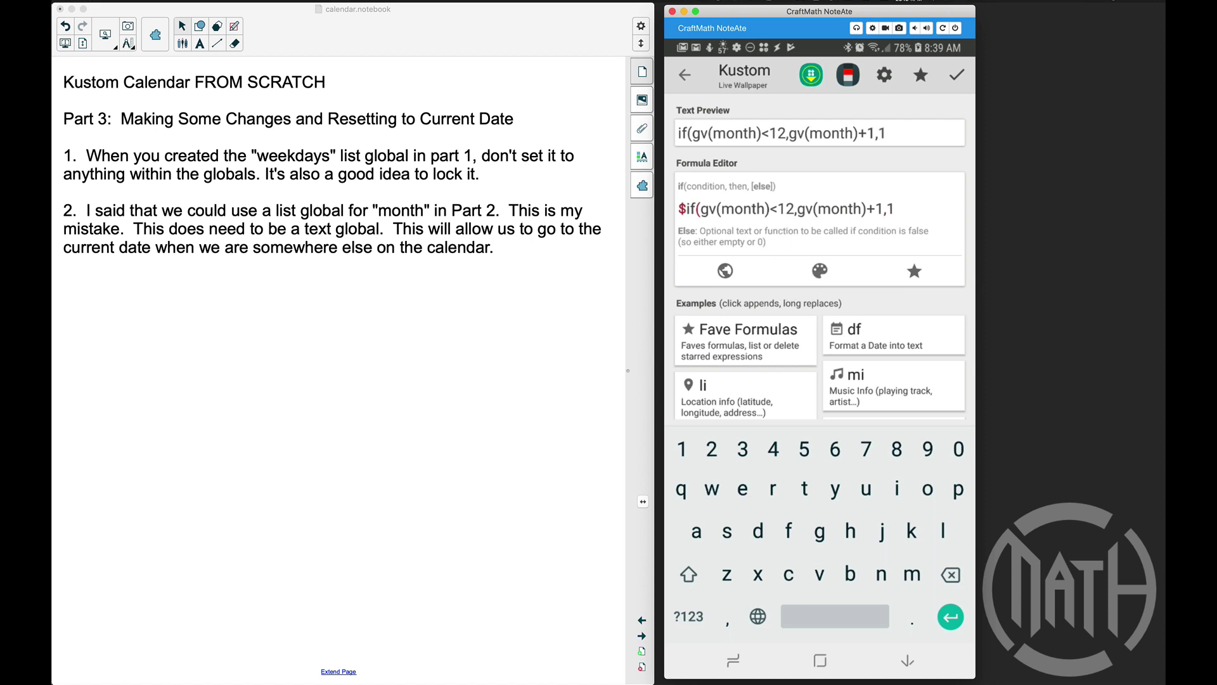
type(")$")
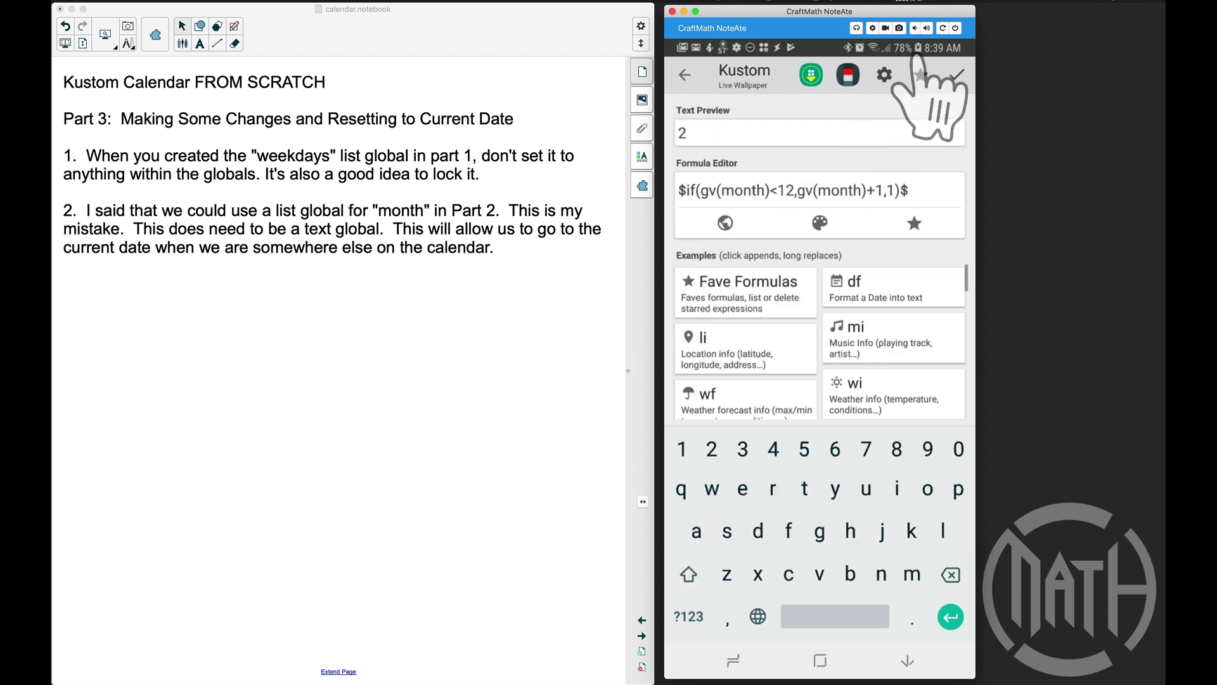
left_click(960, 75)
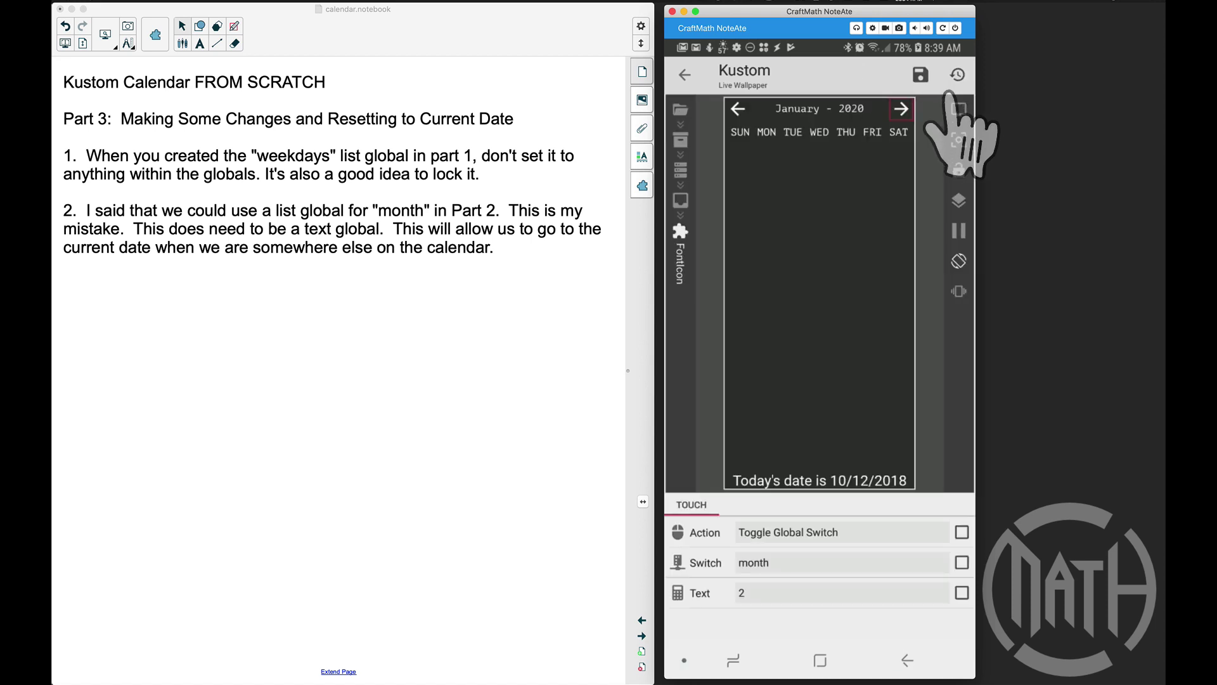
- Test the forward arrow by advancing the calendar month by month from January 2020 to January 2021
left_click(901, 111)
left_click(901, 110)
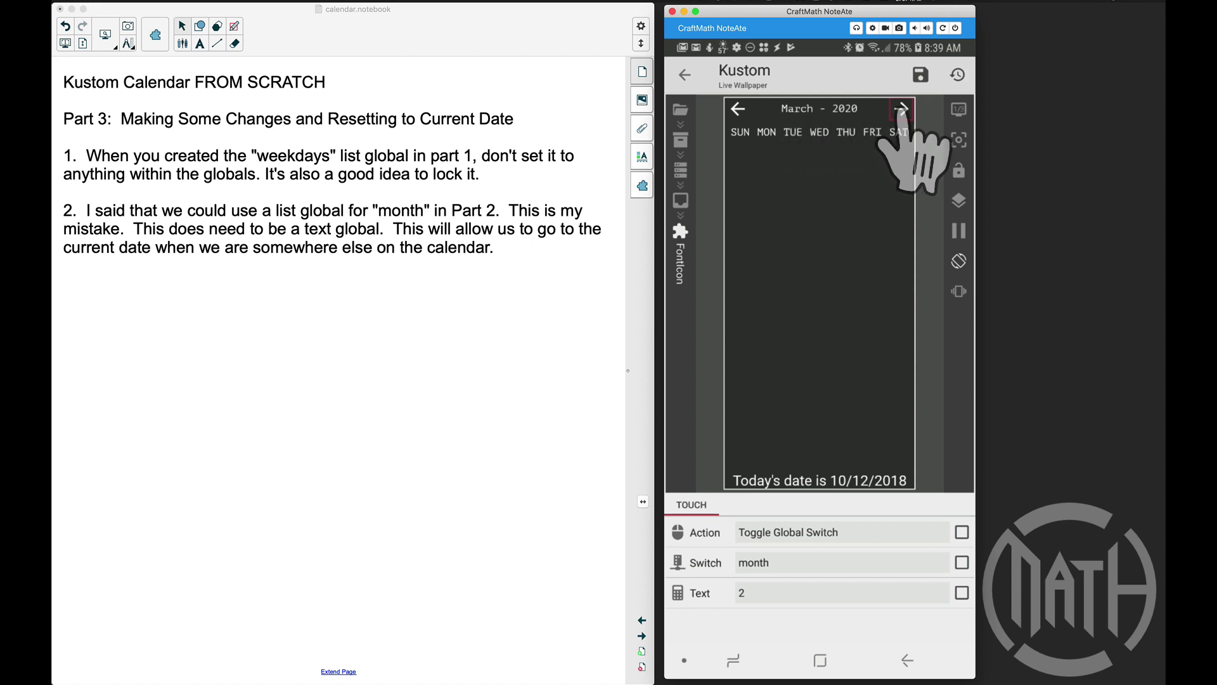
left_click(901, 111)
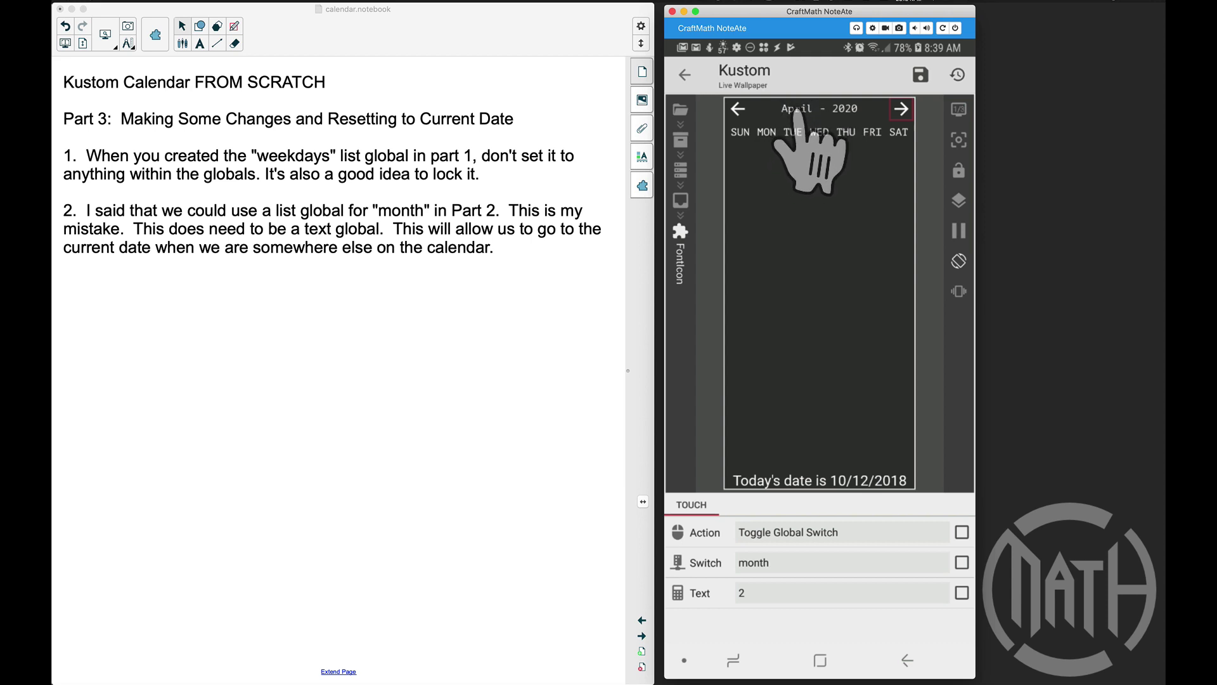
left_click(901, 110)
left_click(901, 111)
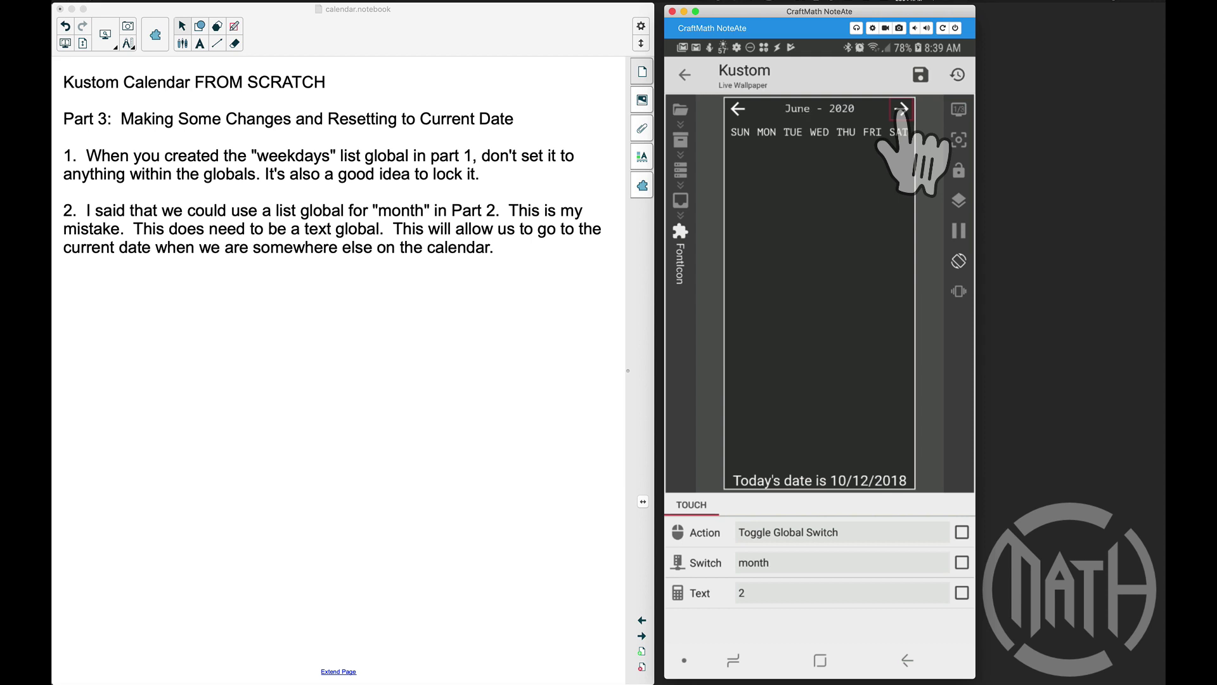
left_click(901, 110)
left_click(901, 111)
left_click(901, 110)
left_click(901, 110)
left_click(901, 110)
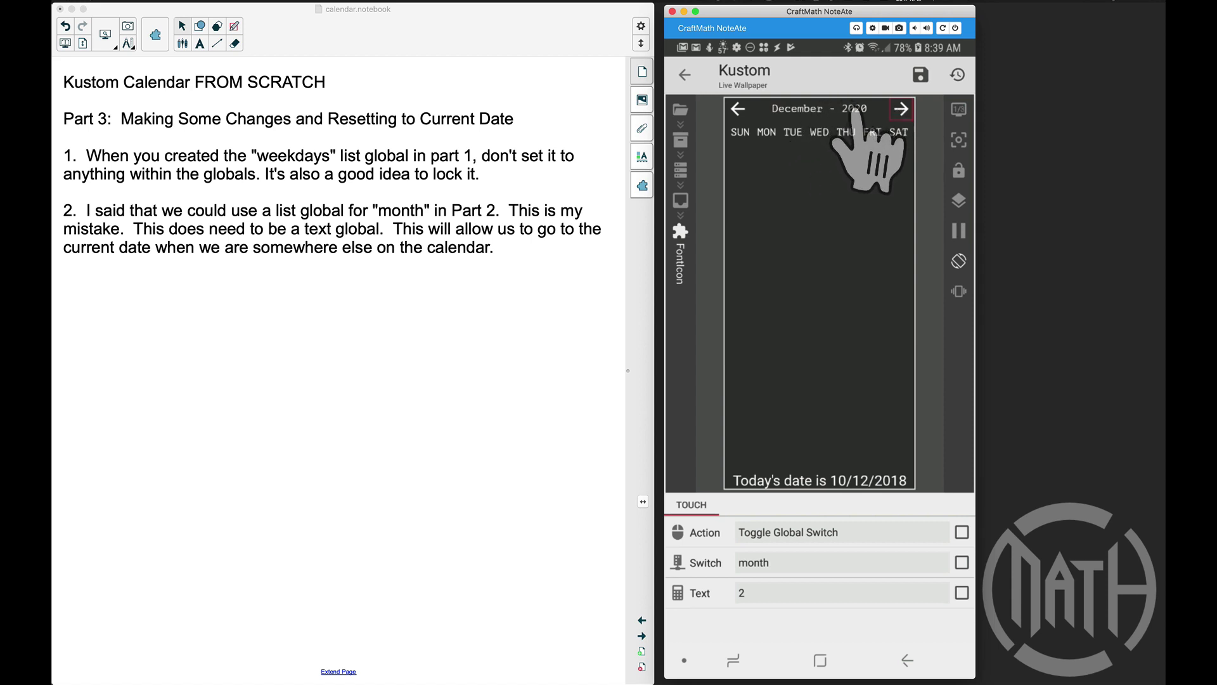
left_click(901, 110)
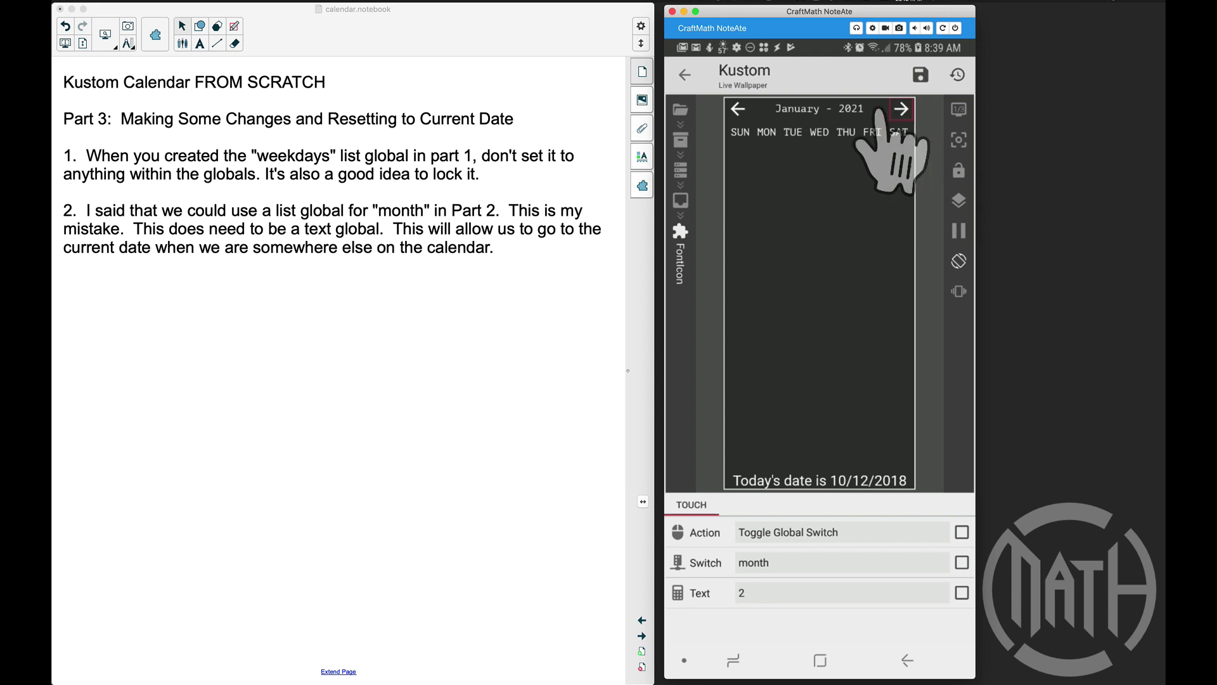
- Test the back arrow by stepping the calendar back month by month to December 2019
left_click(737, 109)
left_click(737, 109)
left_click(737, 109)
left_click(737, 109)
left_click(738, 109)
left_click(737, 109)
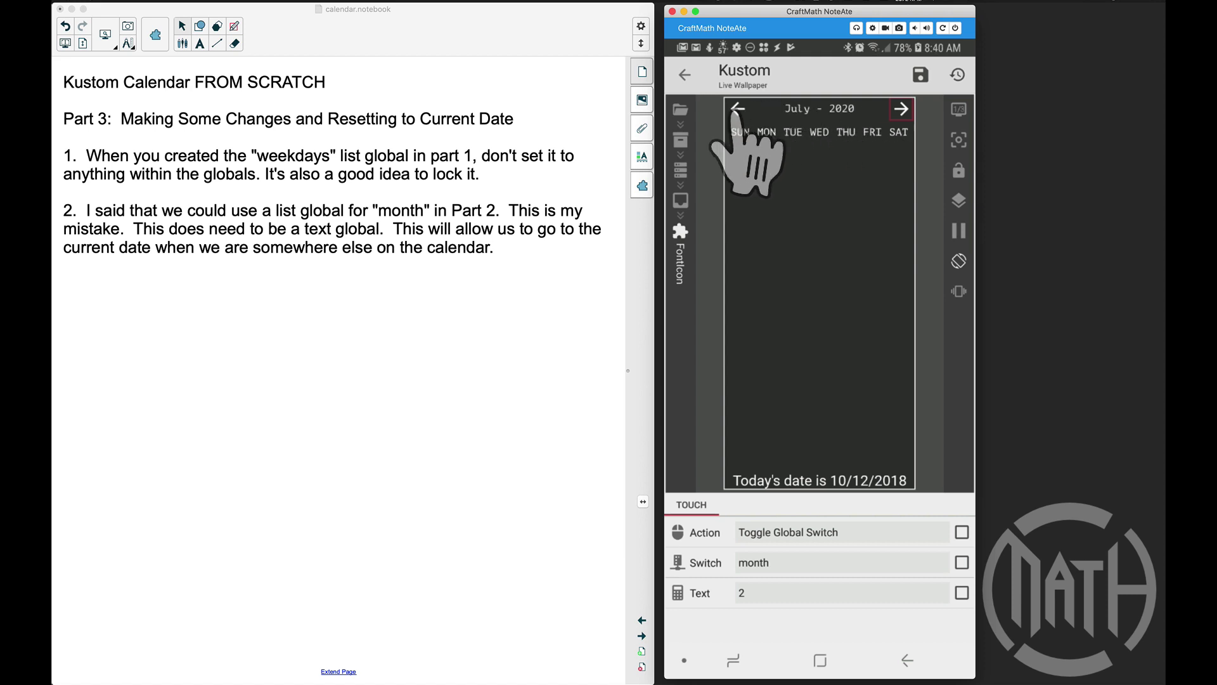
left_click(738, 109)
left_click(738, 109)
left_click(737, 109)
left_click(737, 109)
left_click(738, 109)
left_click(737, 109)
left_click(737, 109)
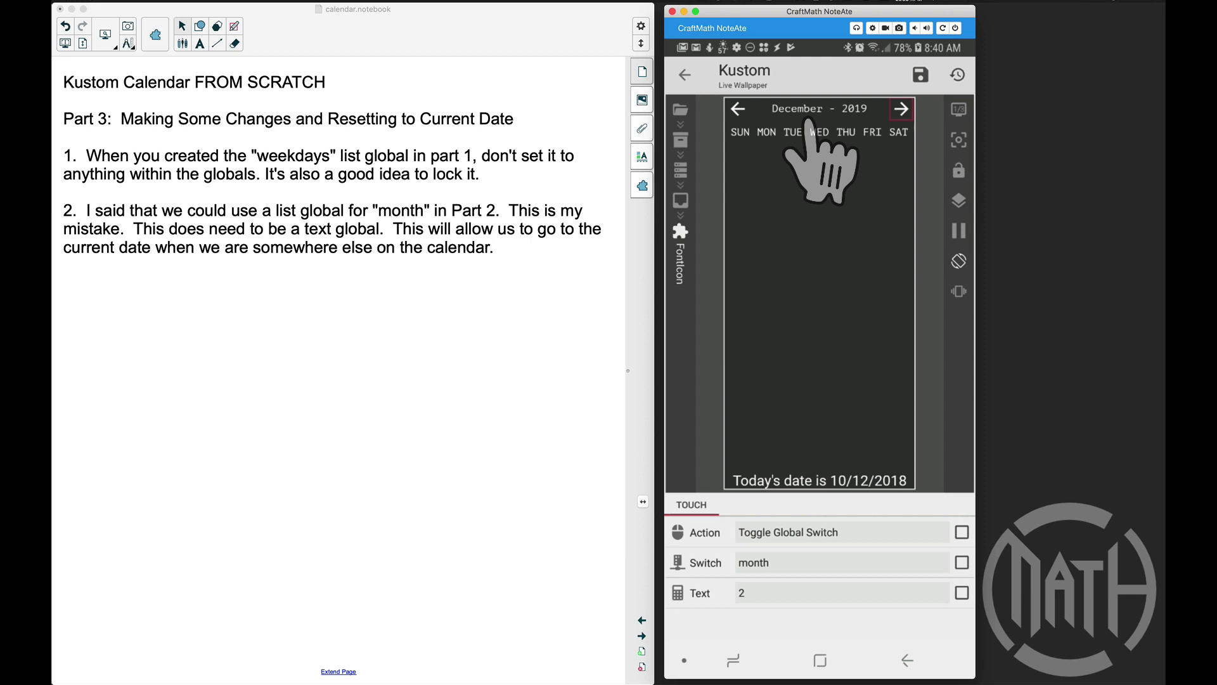
- Leave the arrow's touch settings and open the month and year Text item in the same group
left_click(907, 660)
left_click(907, 660)
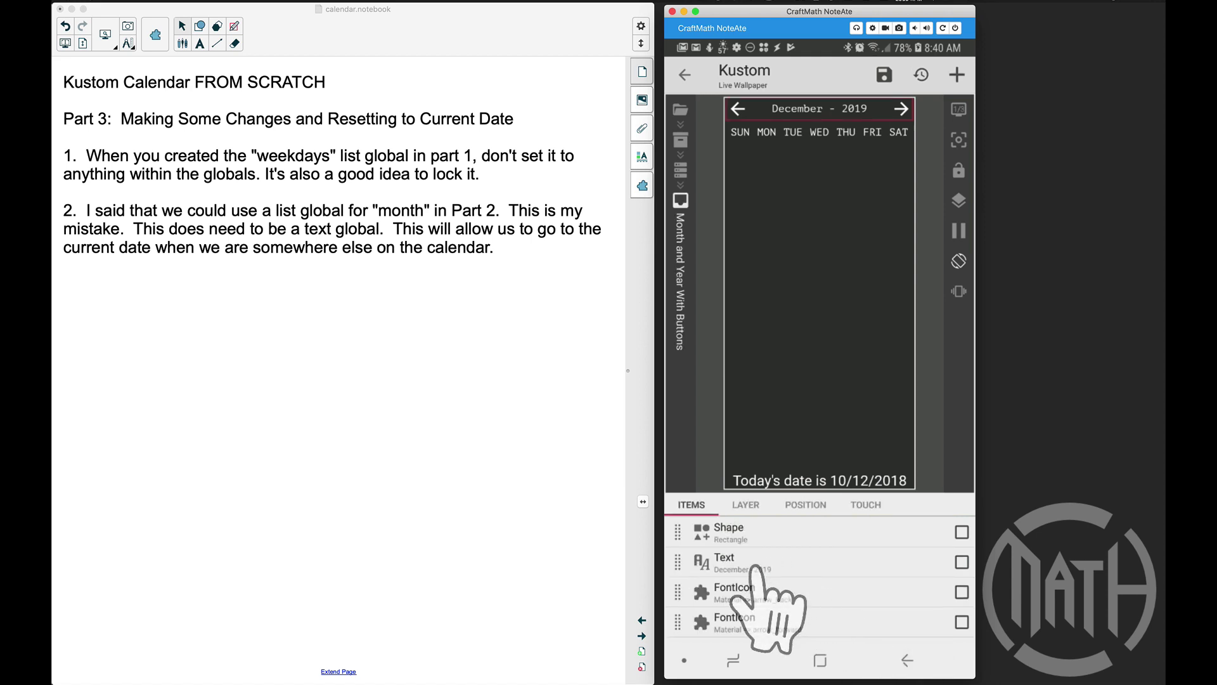
left_click(755, 564)
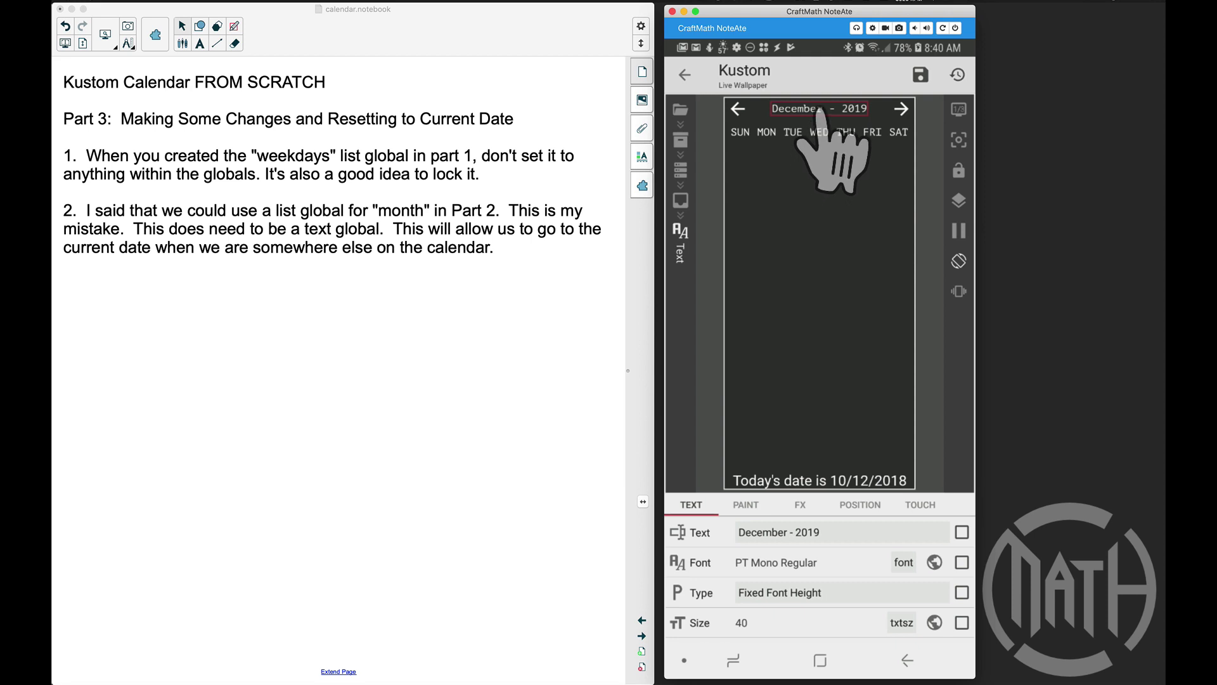
- On the finished example calendar, advance to January 2019, reset it through its month title, and return to the calendar being built
left_click_drag(870, 248, 688, 257)
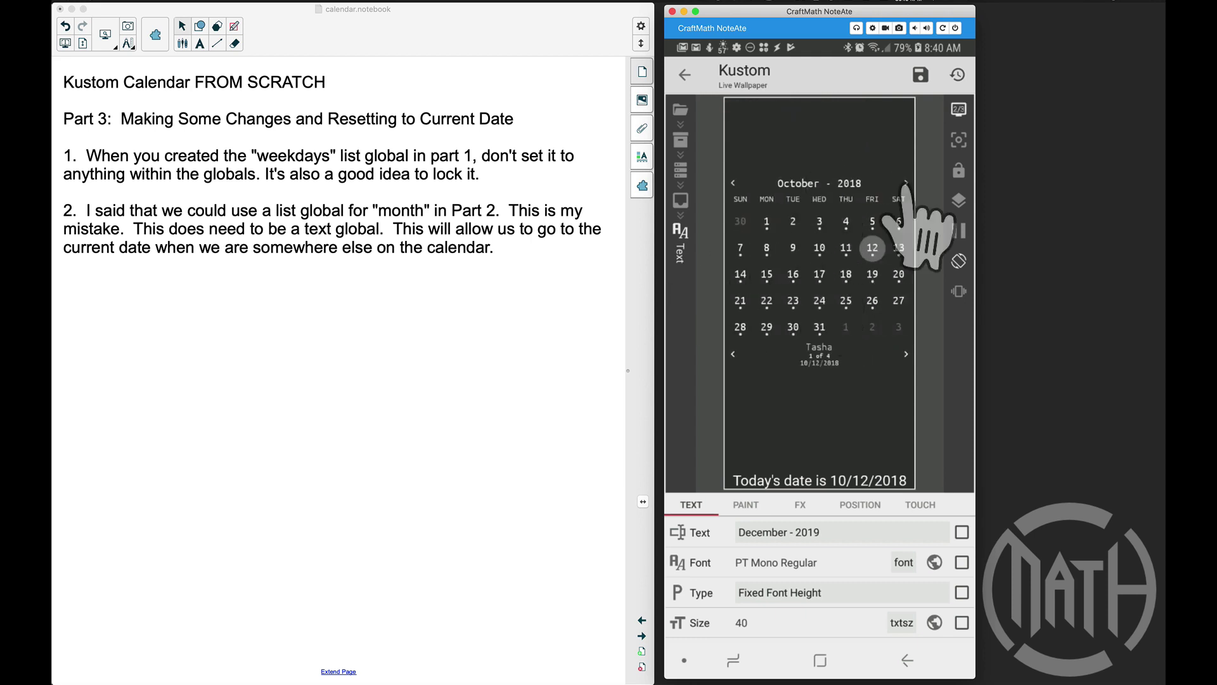
left_click(904, 185)
left_click(905, 184)
left_click(905, 185)
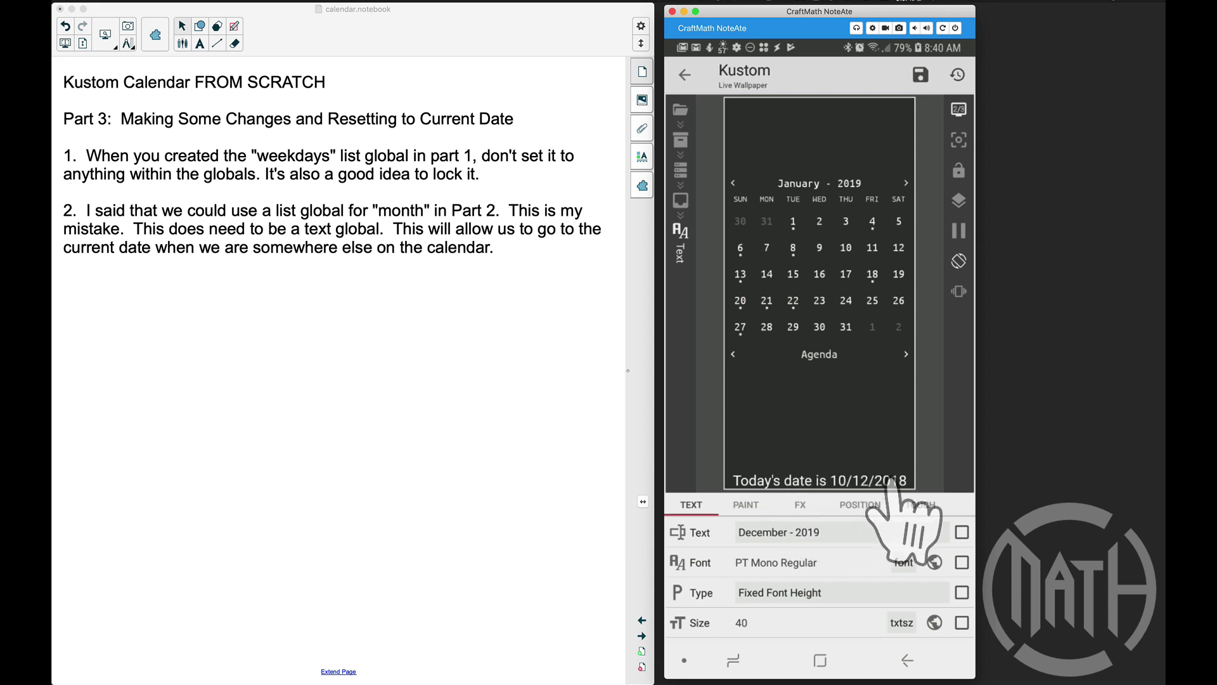
left_click(818, 181)
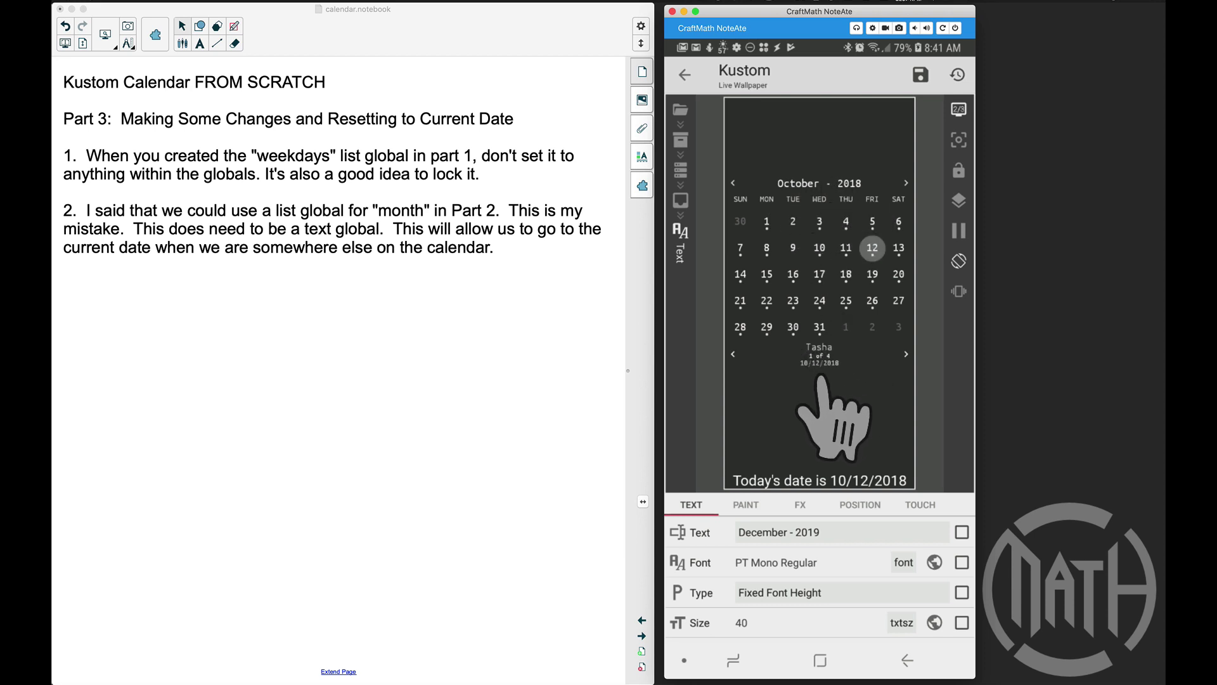
scroll(835, 369, "up", 3)
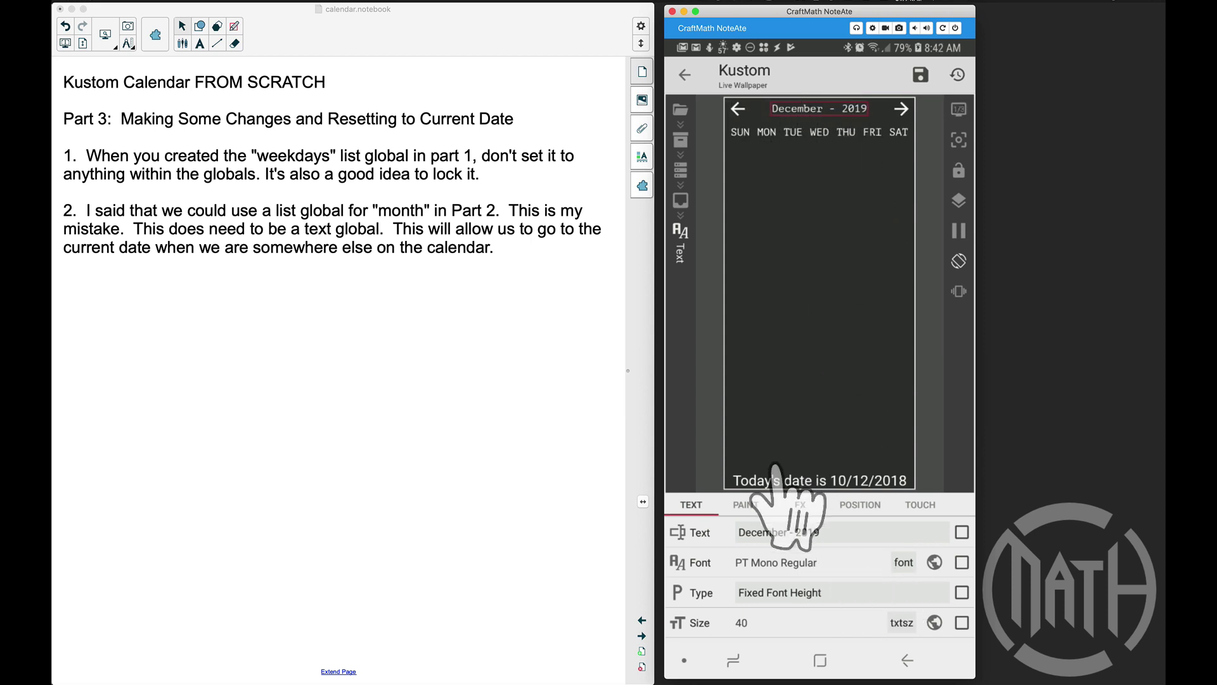
- Add a touch action to the month and year text that toggles the month global switch
left_click(920, 505)
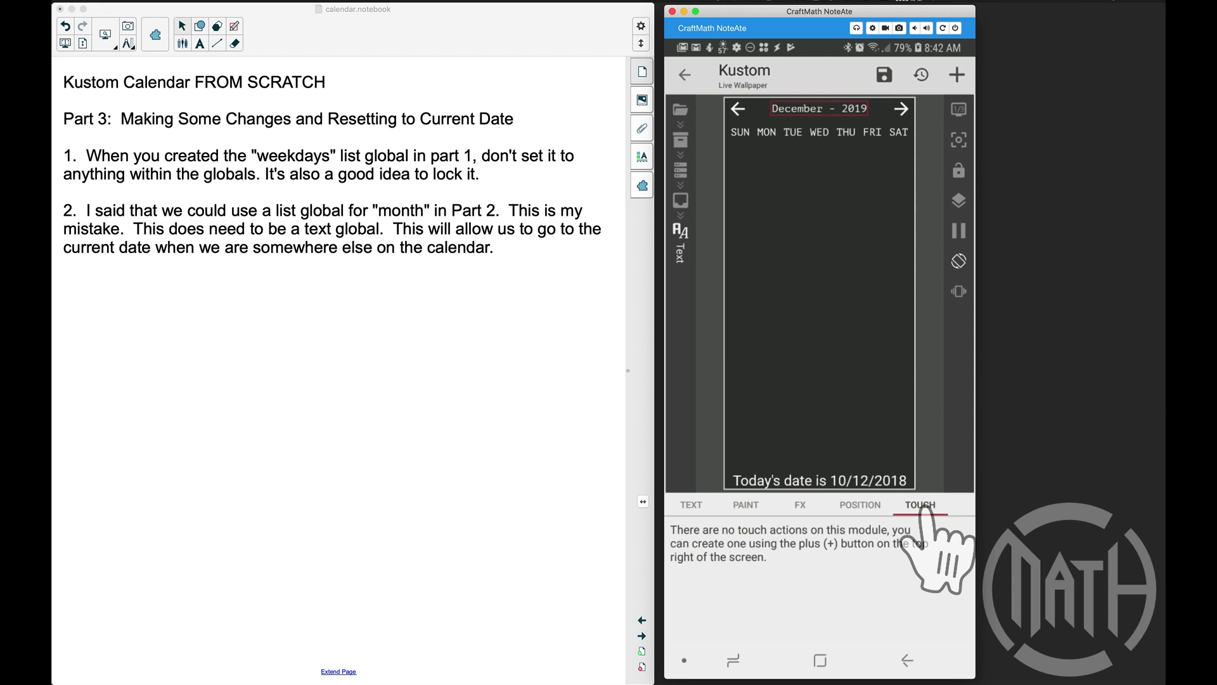
left_click(957, 74)
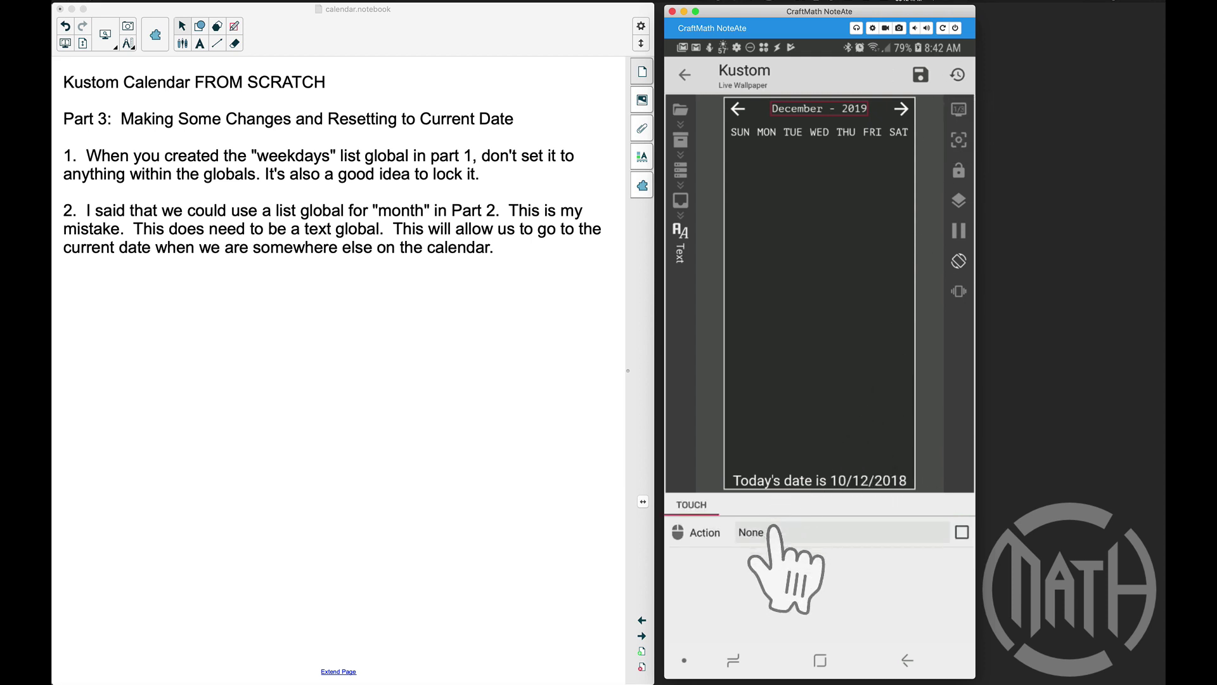
left_click(777, 531)
left_click(781, 467)
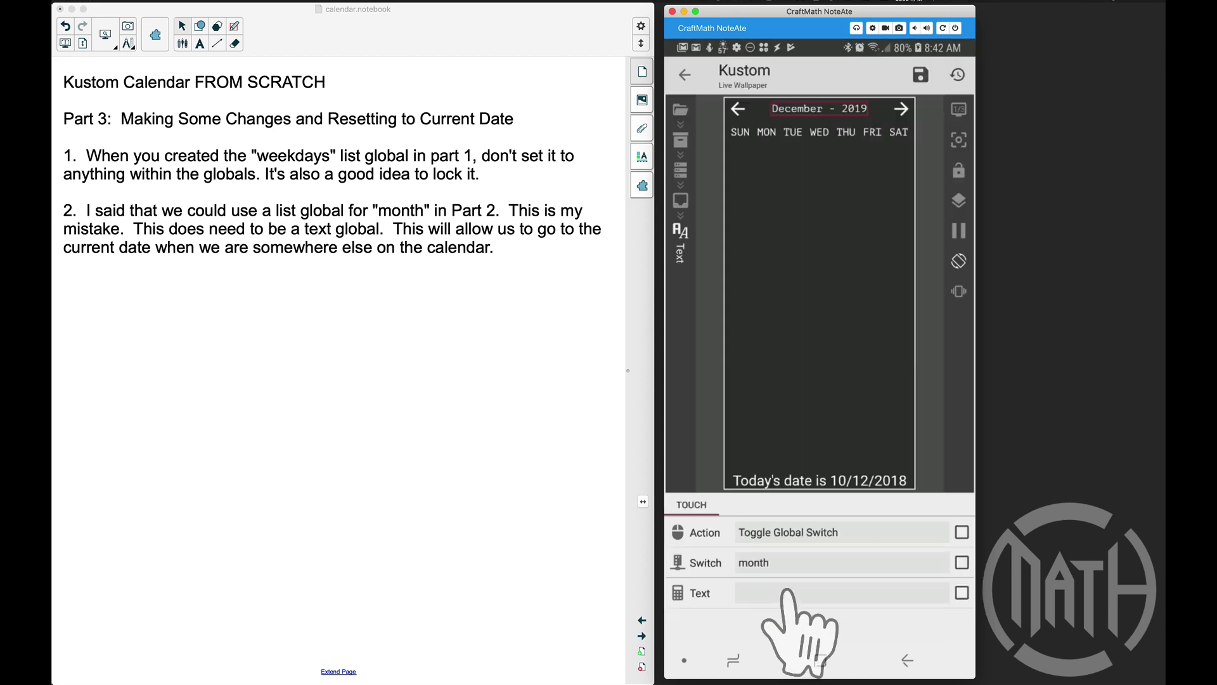
- Set the month switch text to the formula $df(M)$ and leave the touch action
left_click(766, 592)
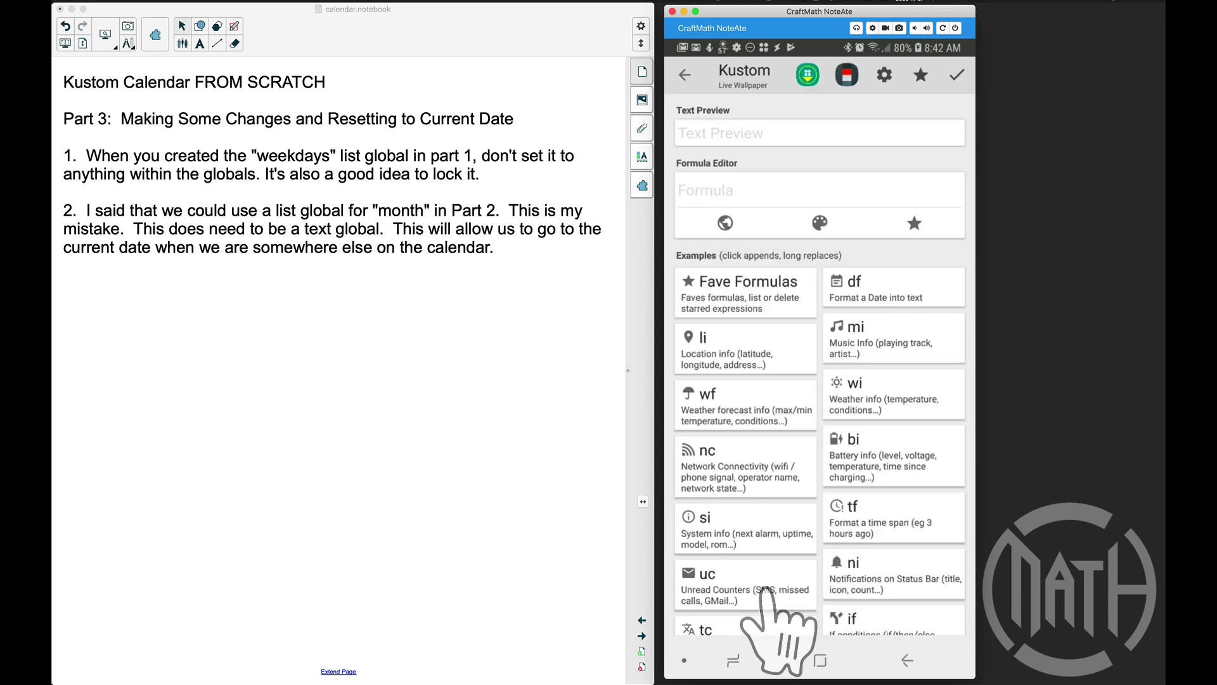
type("$")
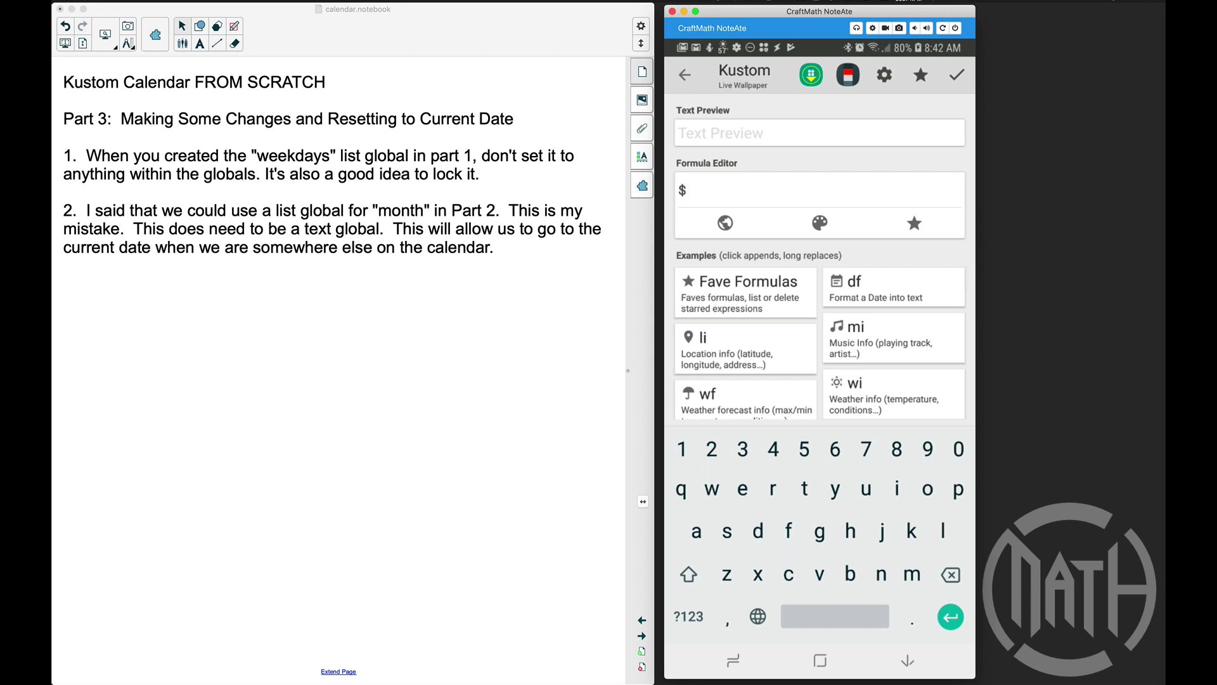
type("df(M)$")
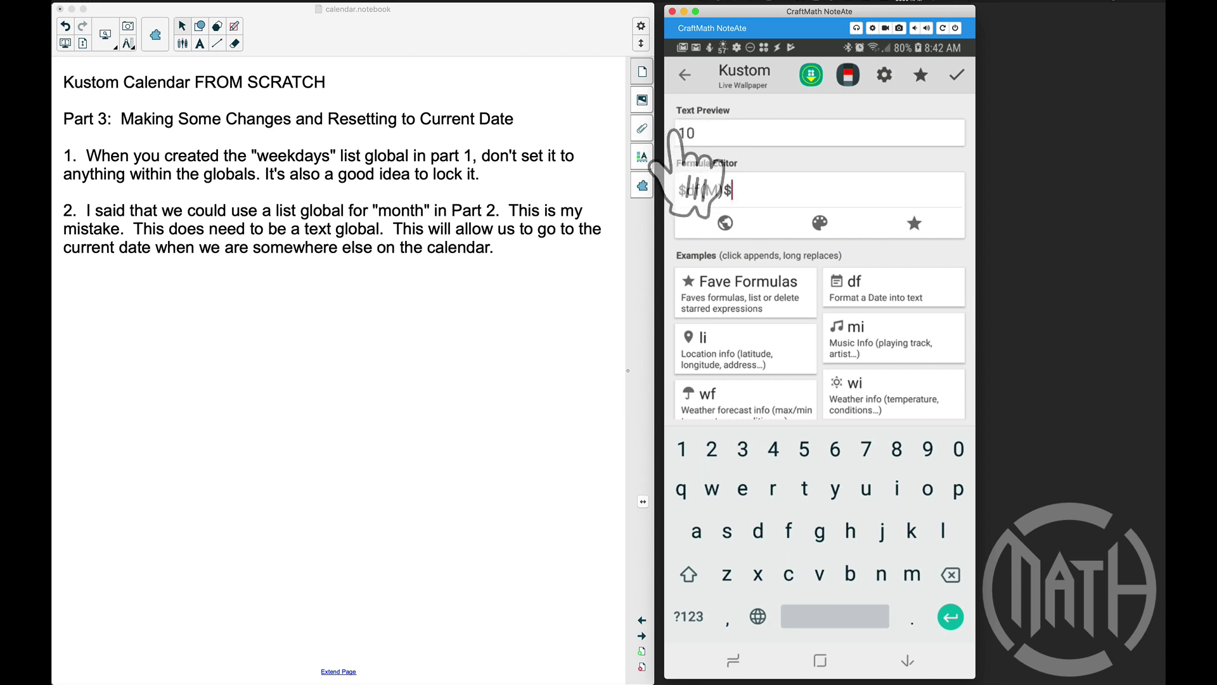
left_click(956, 76)
left_click(907, 660)
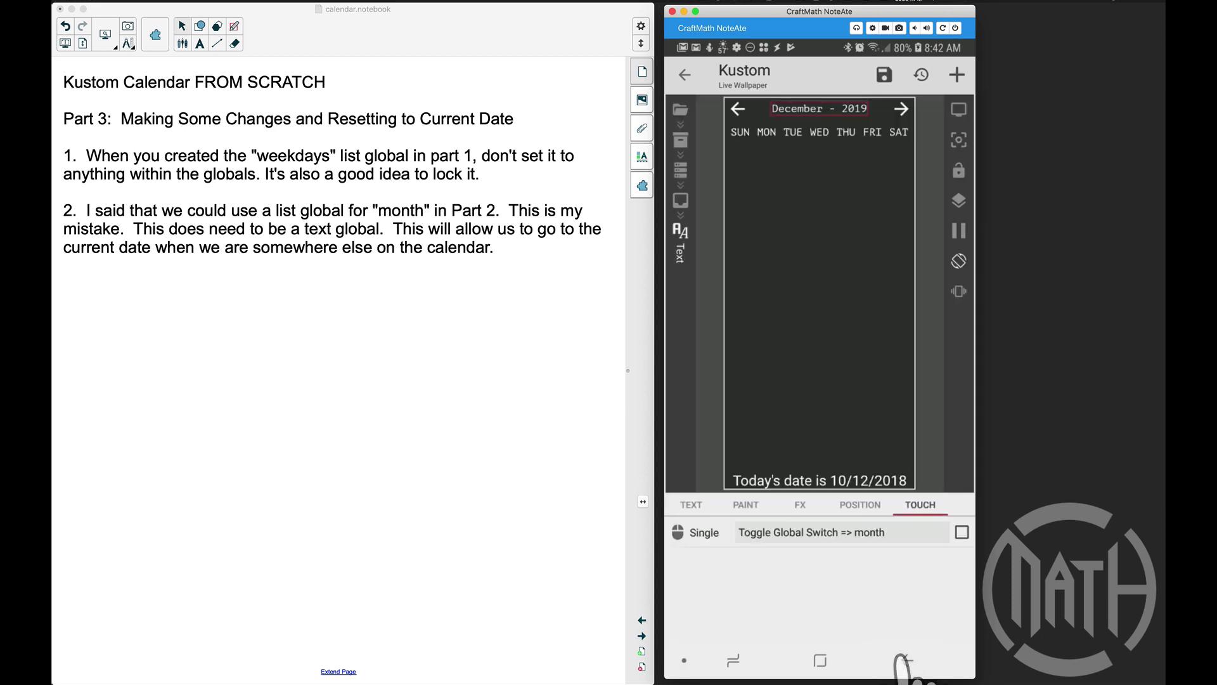
- Add a second touch action to the month and year text that toggles the day global switch
left_click(955, 77)
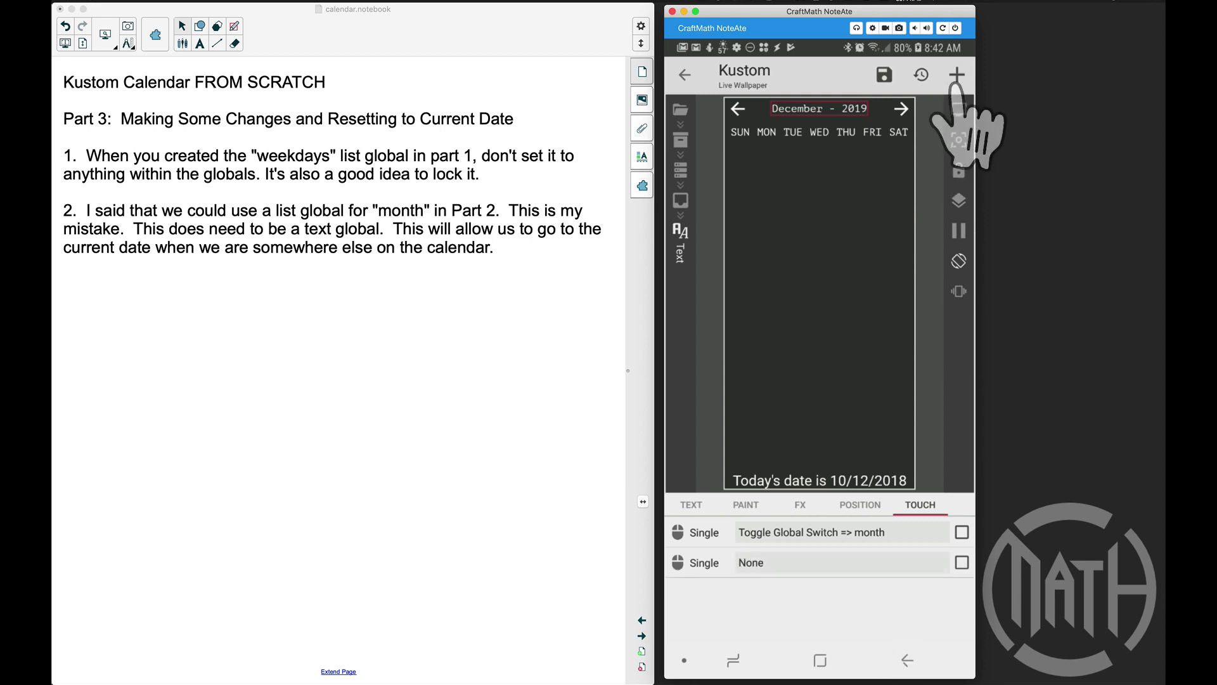
left_click(800, 563)
left_click(800, 536)
left_click(782, 448)
left_click(769, 558)
left_click(769, 497)
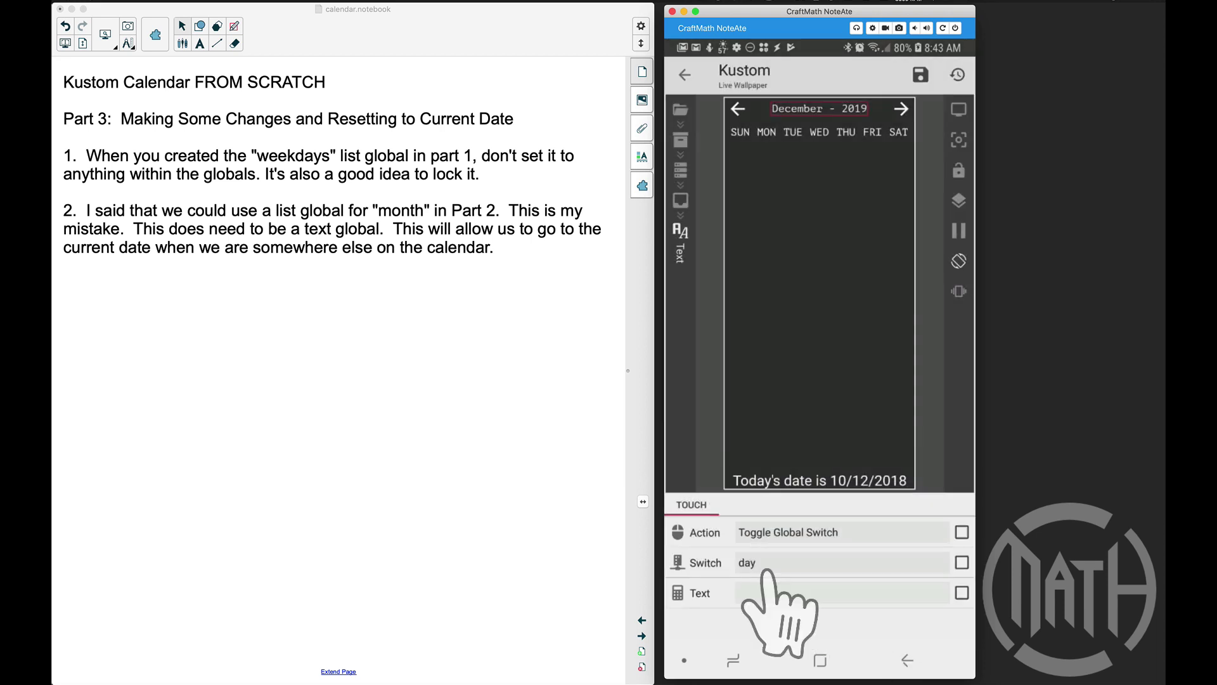
- Set the day switch text to the formula $df(d)$ and leave the touch action
left_click(757, 590)
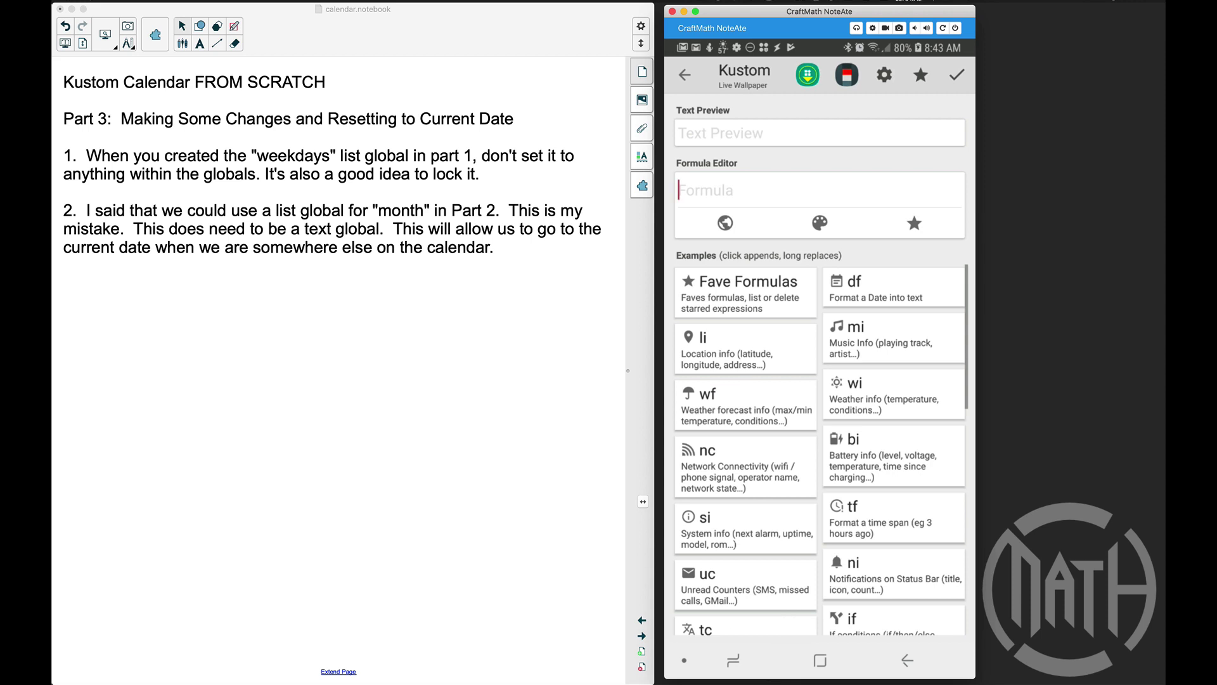
type("$df(d)")
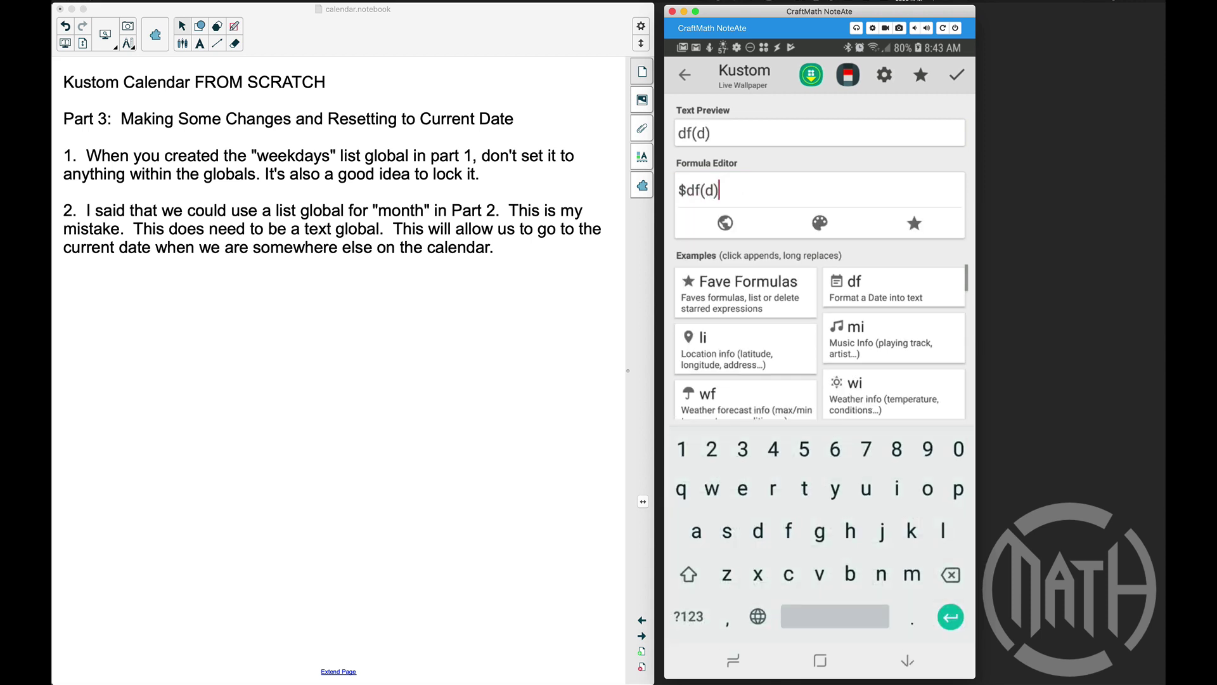
type("$")
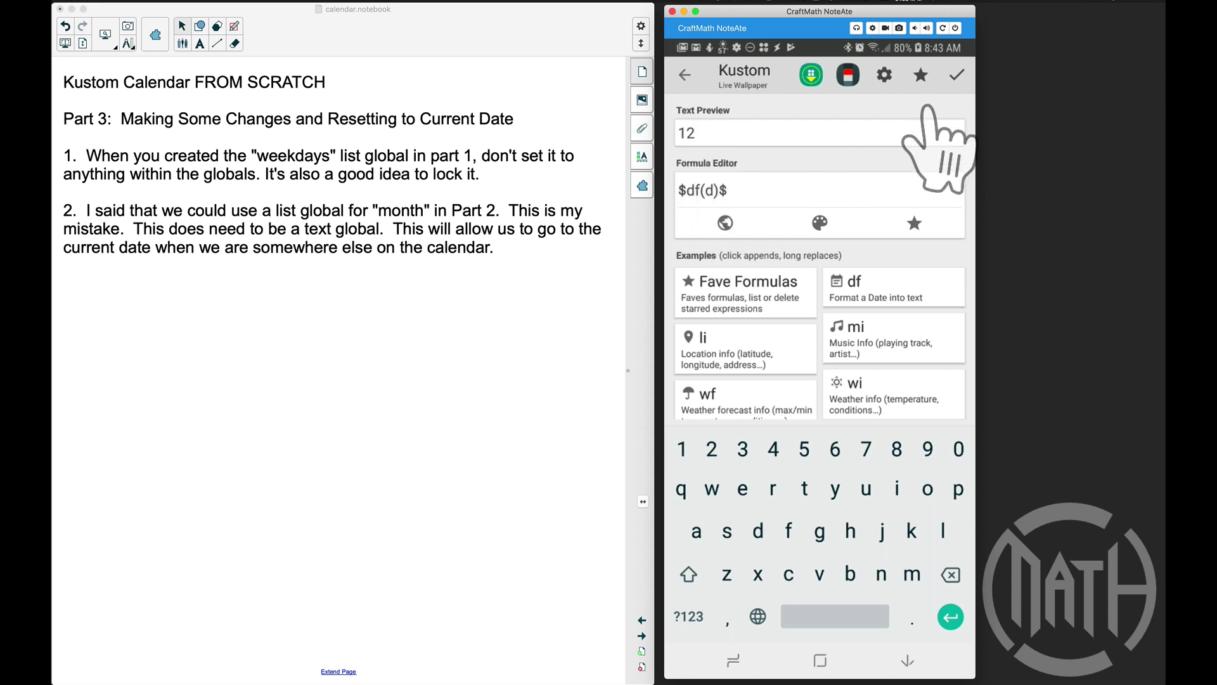
left_click(957, 75)
- Add a third touch action to the month and year text that toggles the year global switch
left_click(958, 74)
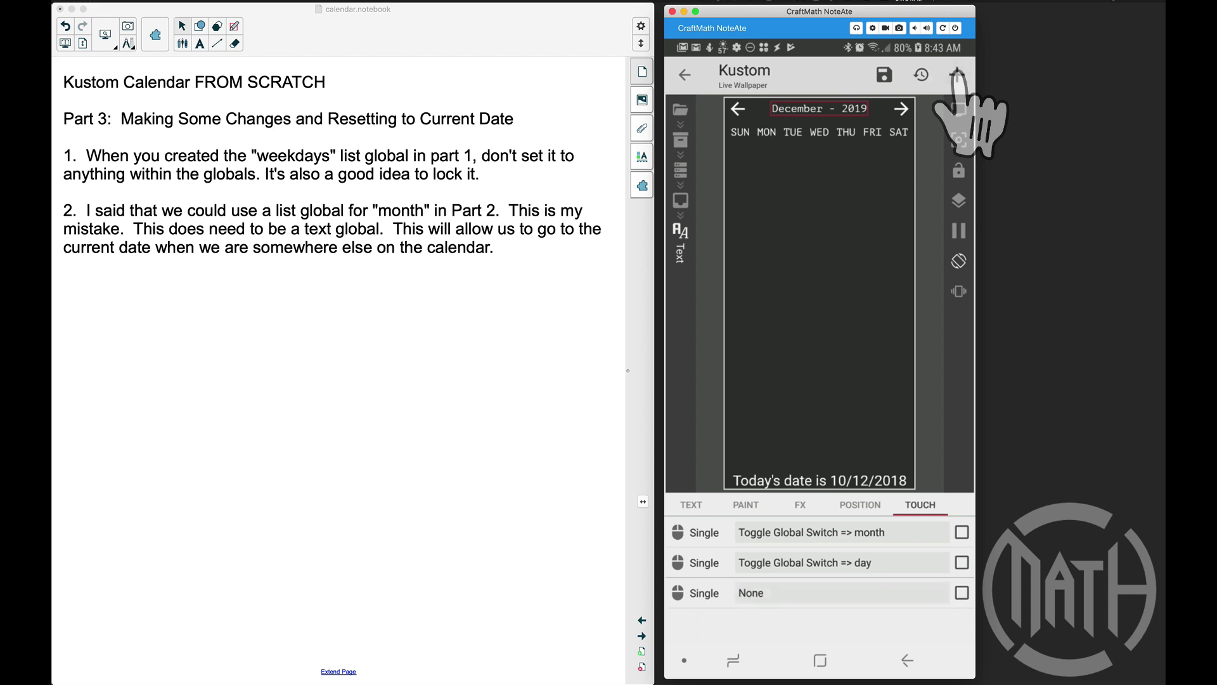
left_click(778, 593)
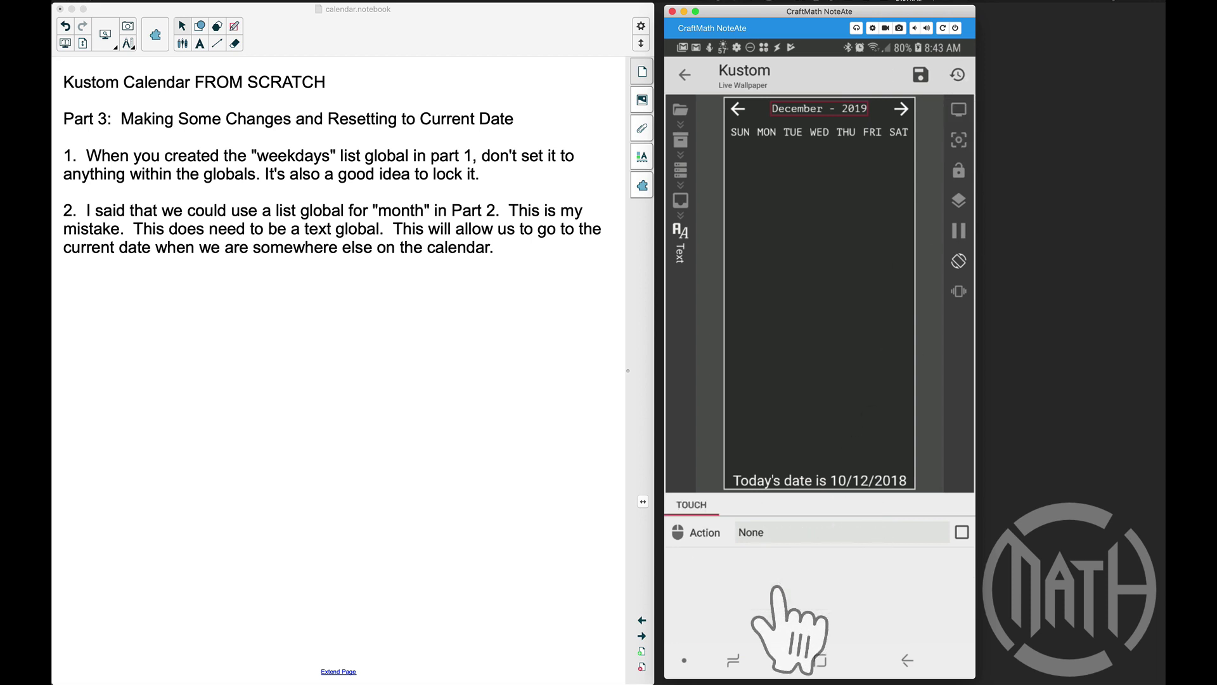
left_click(775, 532)
left_click(773, 424)
- Set the year switch text to the formula $df(yyyy)$ and return to the list of touch actions
left_click(769, 593)
type("$df")
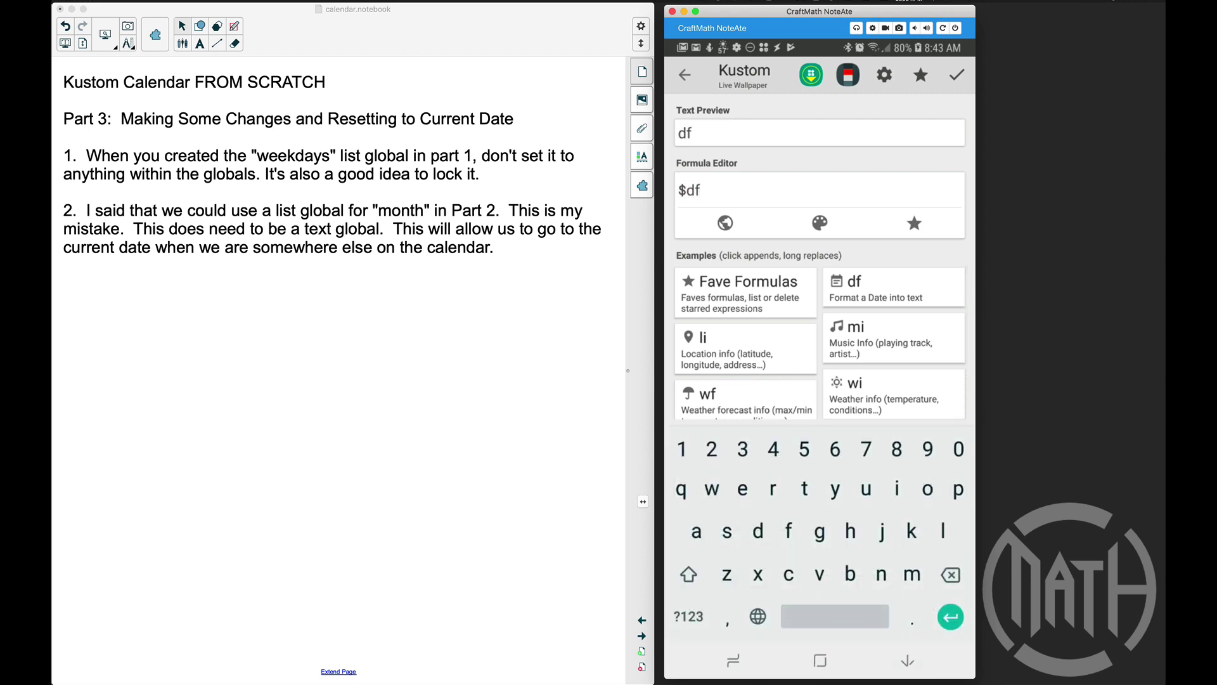
type("(yyyy")
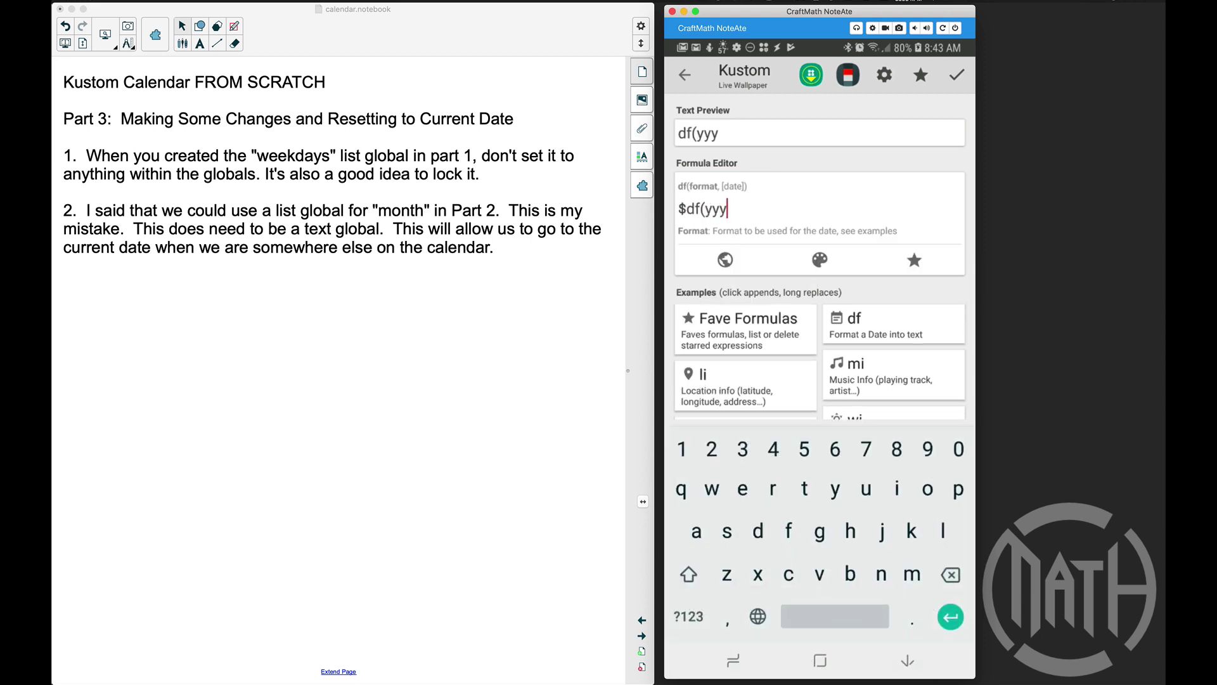
type(")$")
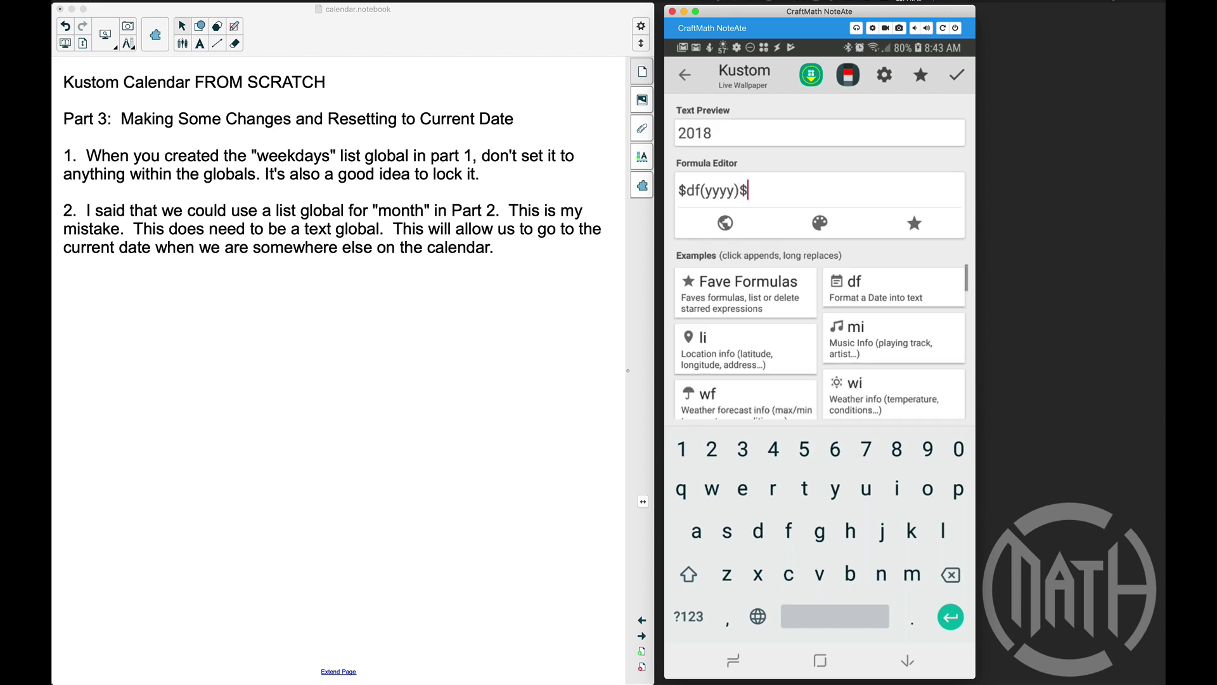
left_click(956, 75)
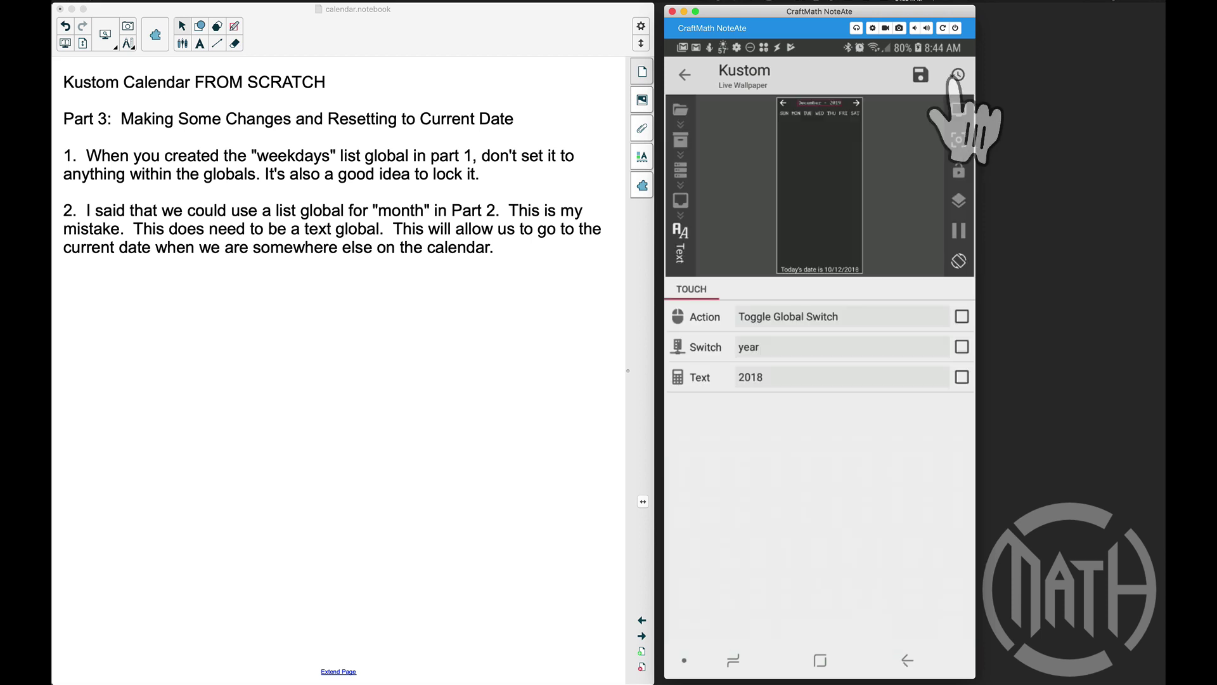
left_click(908, 660)
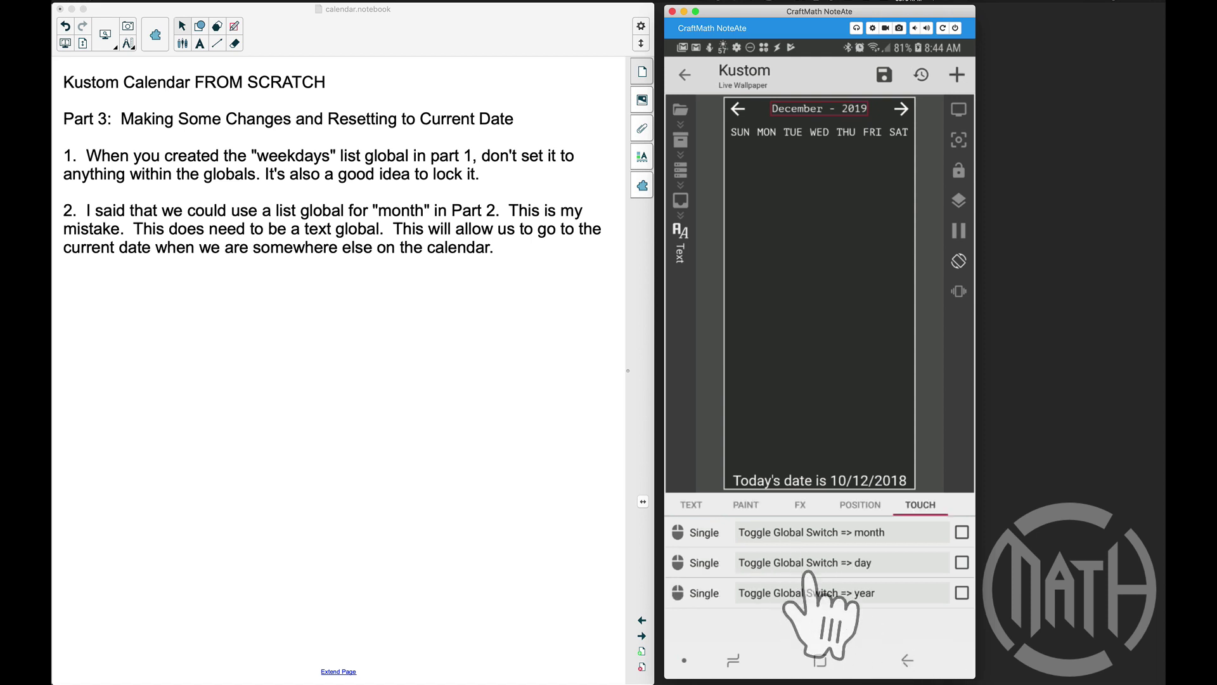
- Advance the calendar to January 2020 and test the reset through its month and year title
left_click(899, 108)
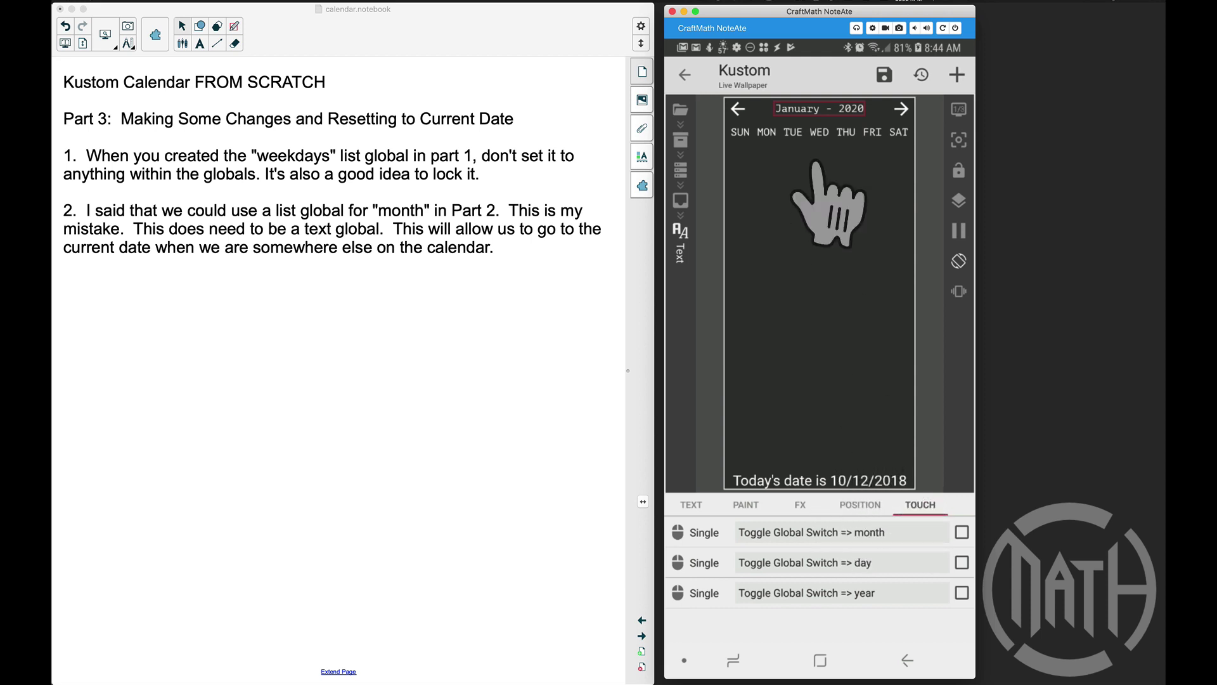
left_click(813, 112)
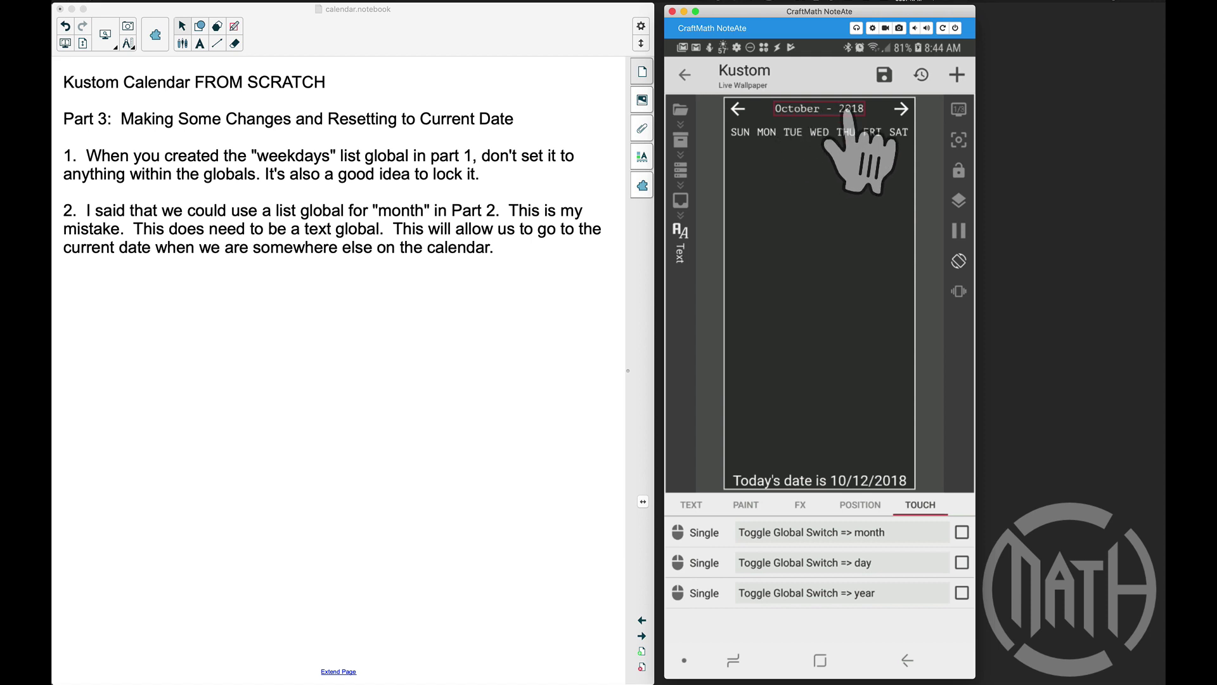
- Add a new text item inside the Everything group of the calendar component
left_click(680, 145)
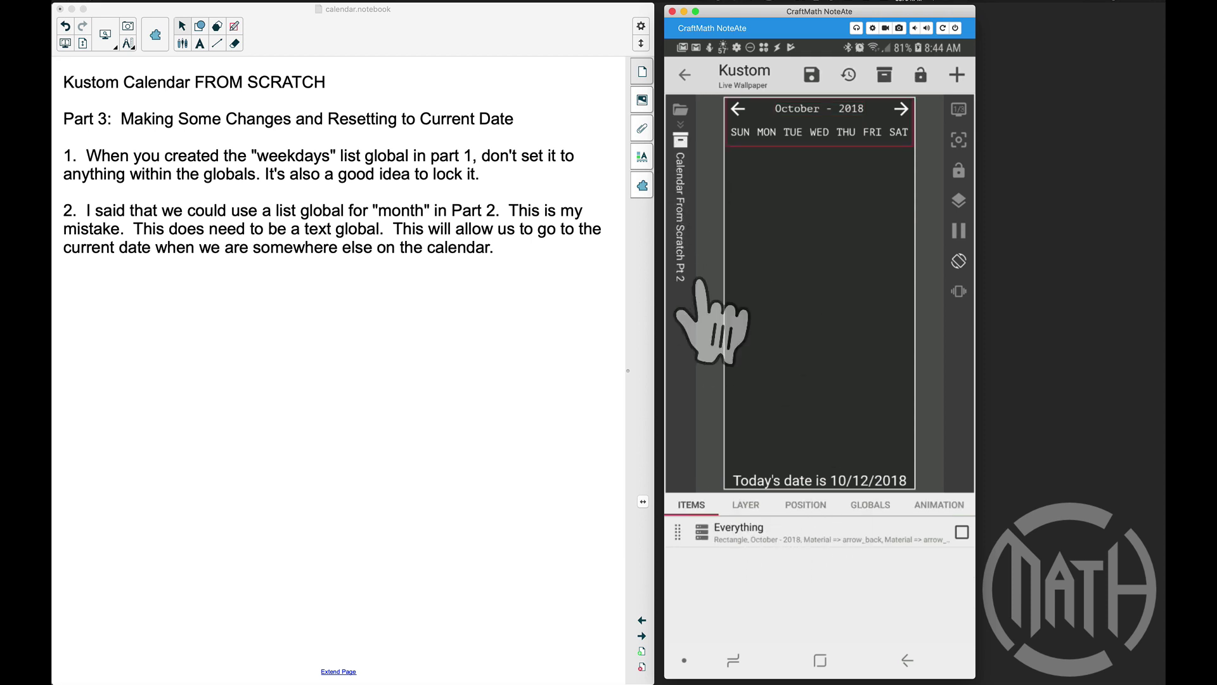
left_click(748, 532)
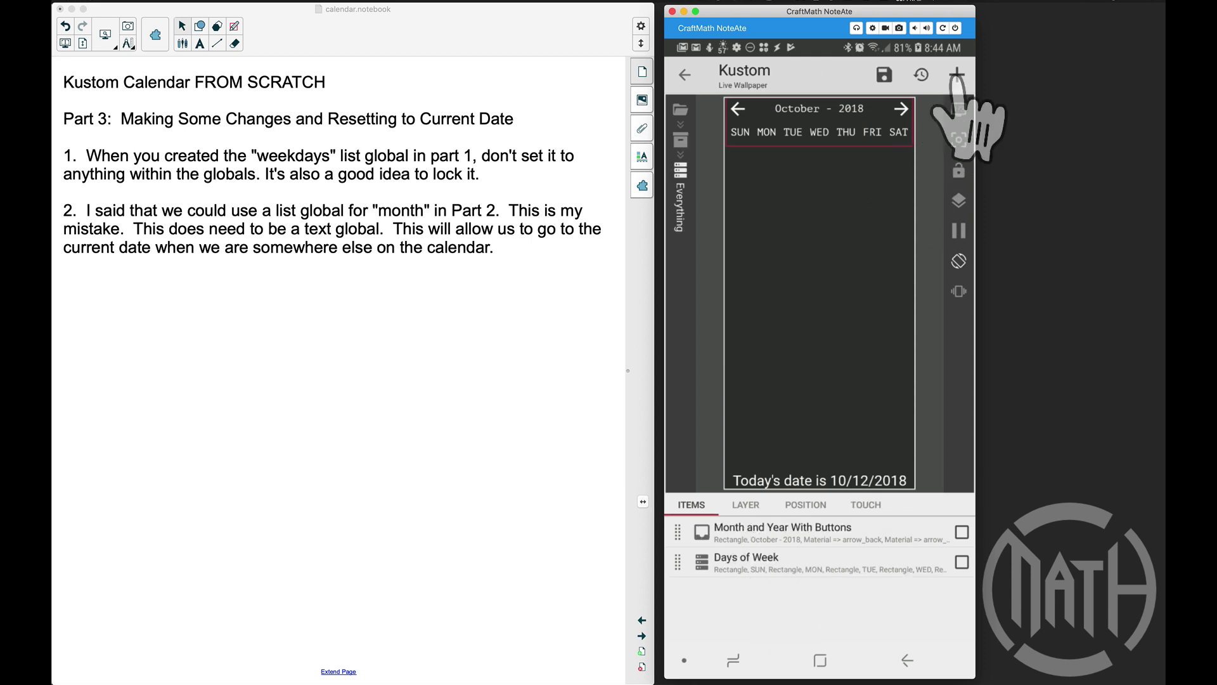
left_click(957, 74)
left_click(849, 168)
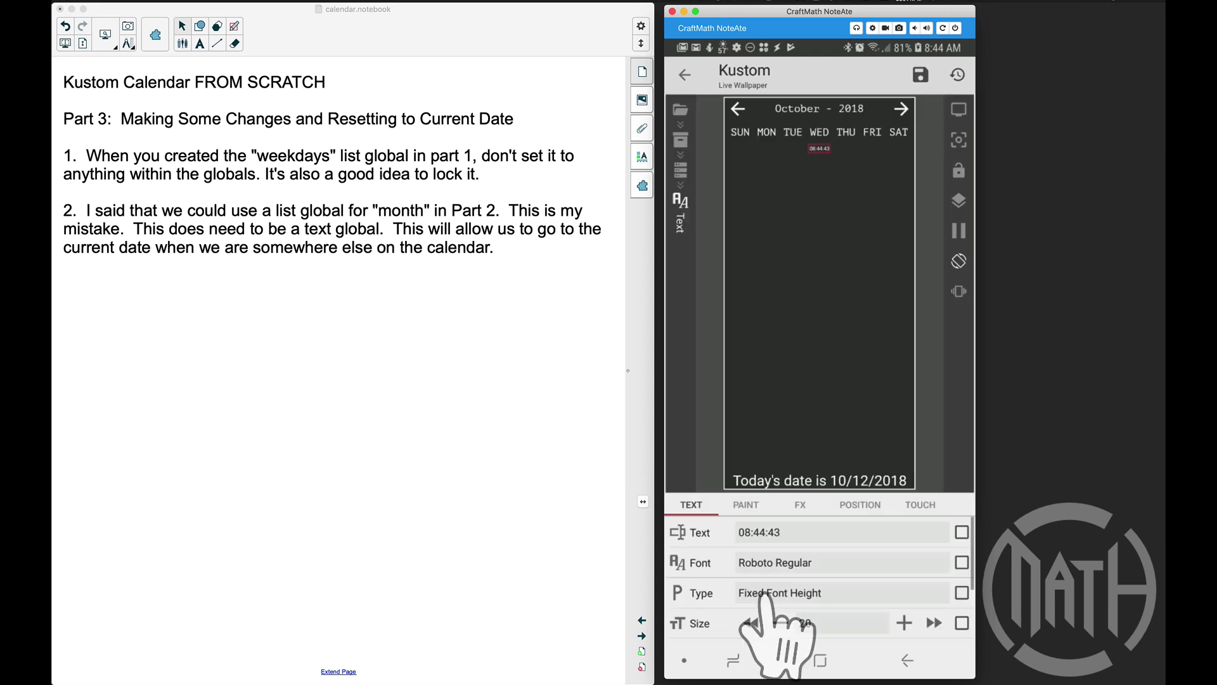
- Replace the new text item's default time formula with the line "Calendar date is:"
left_click(789, 533)
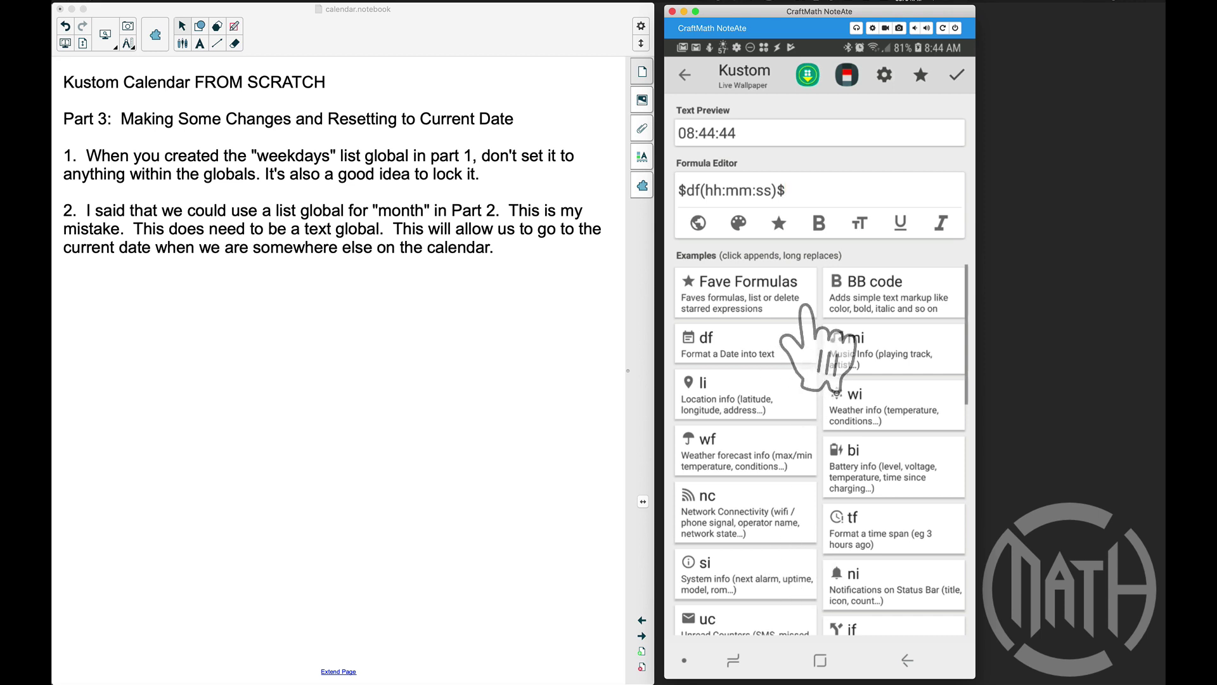
key("BackSpace")
key("BackSpace")
key("BackSpace")
key("BackSpace")
key("BackSpace")
key("BackSpace")
key("BackSpace")
key("BackSpace")
key("BackSpace")
key("BackSpace")
key("BackSpace")
key("BackSpace")
key("BackSpace")
key("BackSpace")
type("Calendar date is:")
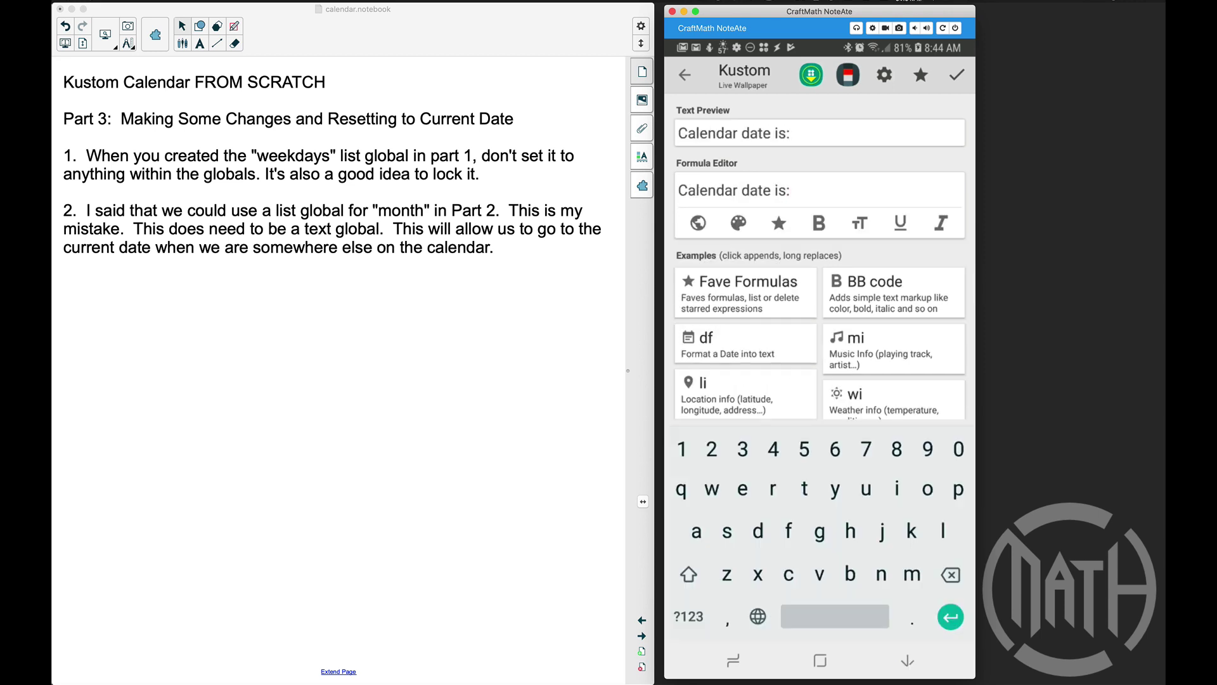
- Add the lines "Month: $gv(month)$", "Day: $gv(day)$" and "Year: $gv(year)$" to the text item and set its size to 60
key("Return")
type("Month: ")
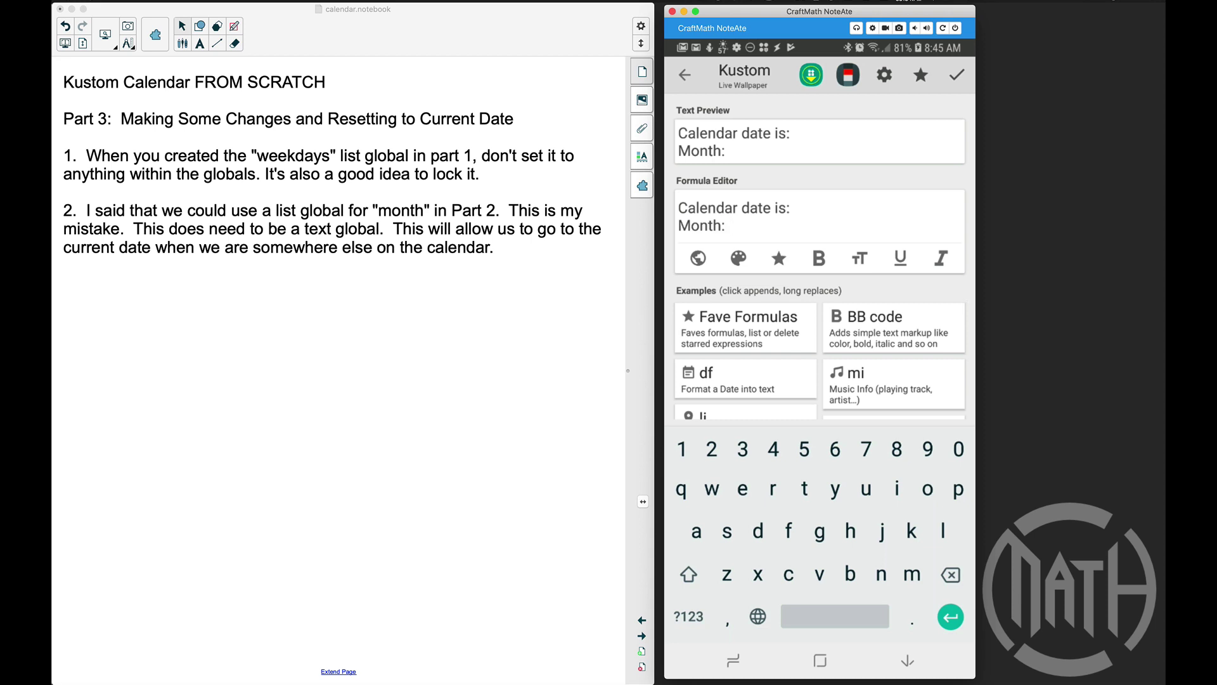
type("$gv(month)$")
key("Return")
type("Day: ")
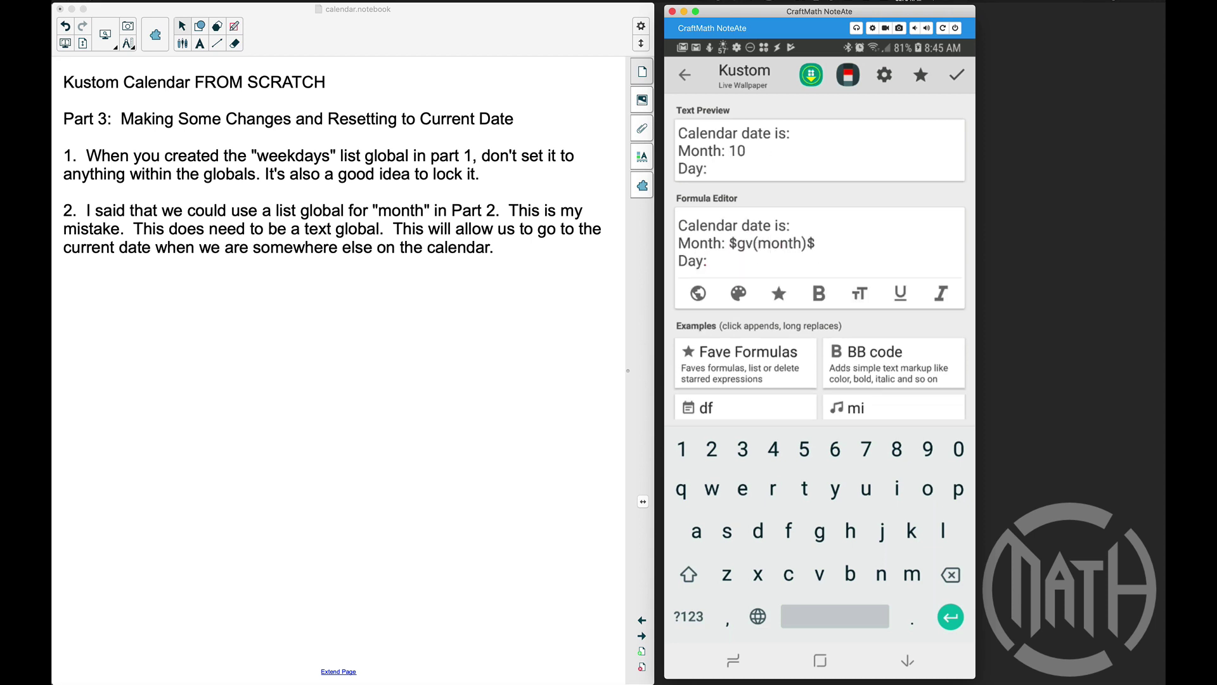
type("$gv(day)")
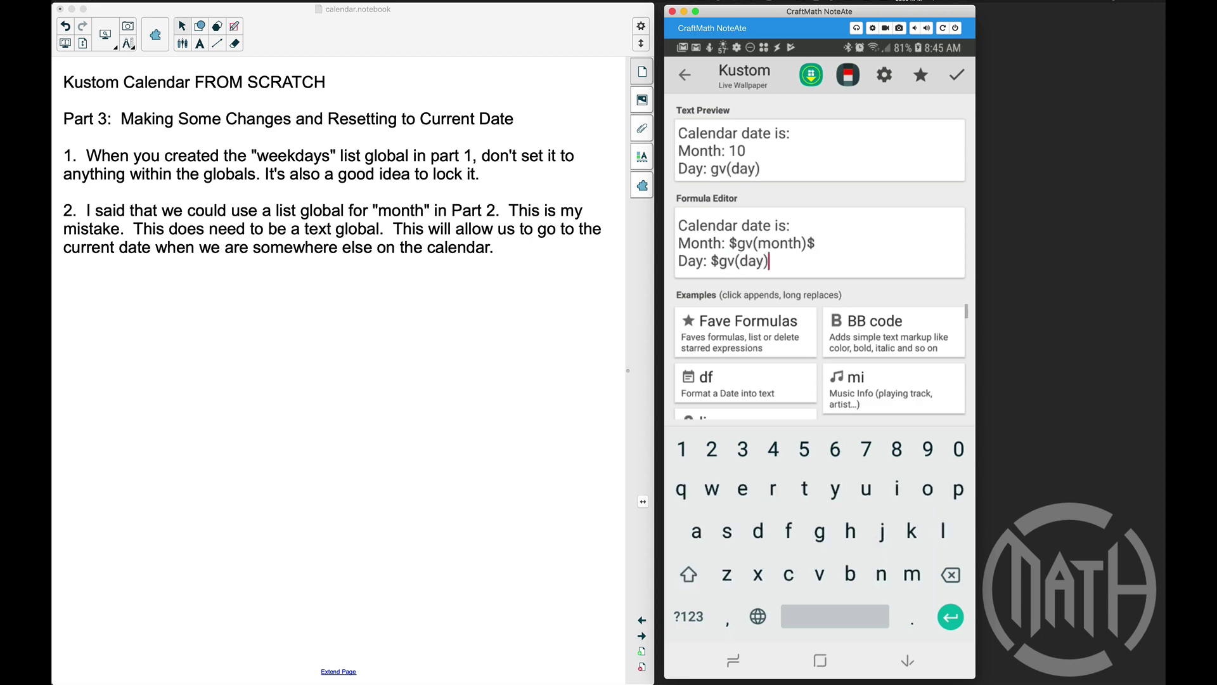
type("$")
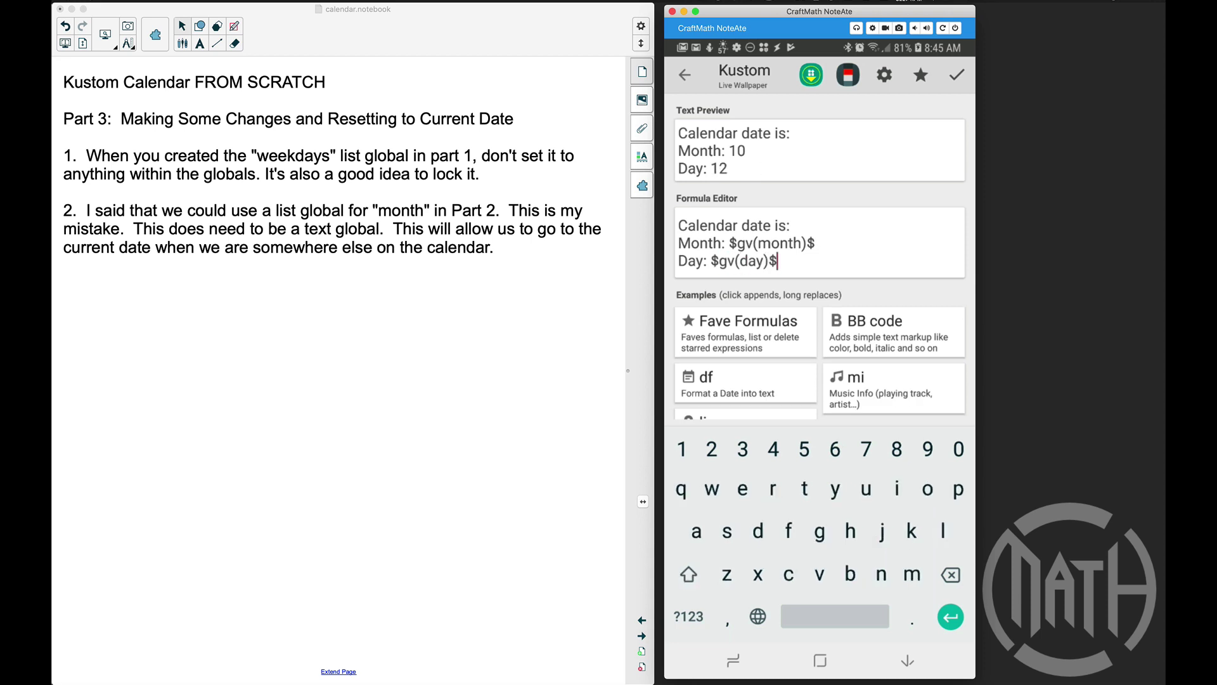
key("Return")
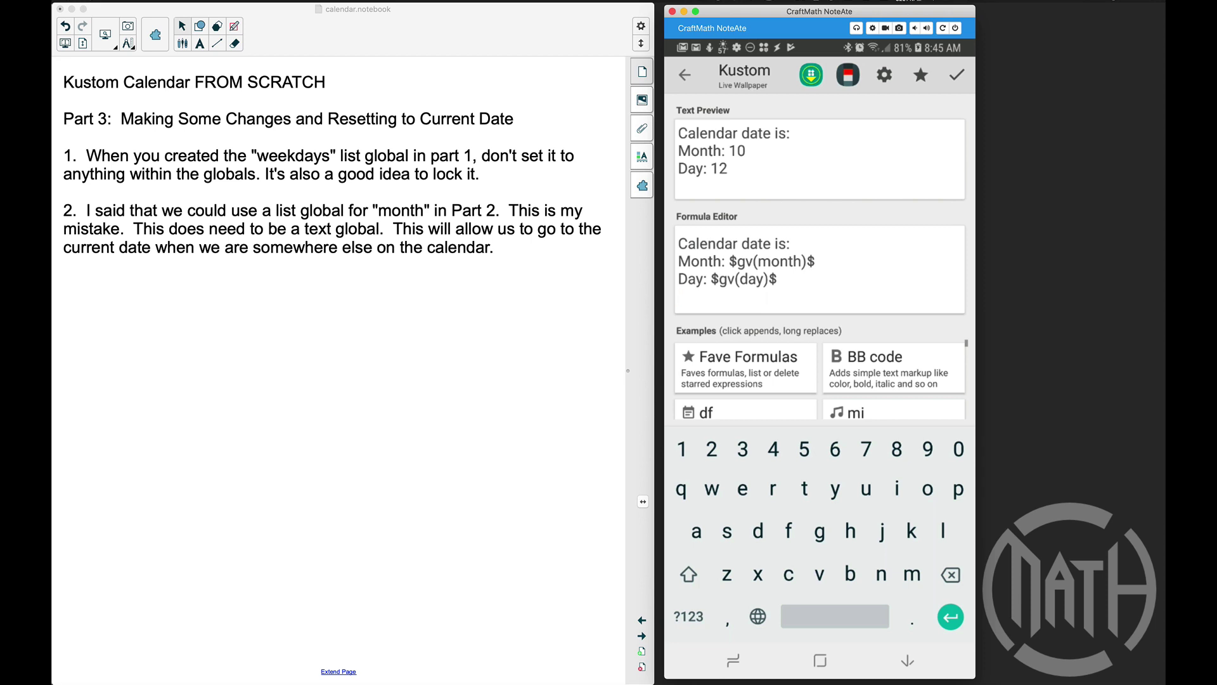
type("Year: $gv(year)$")
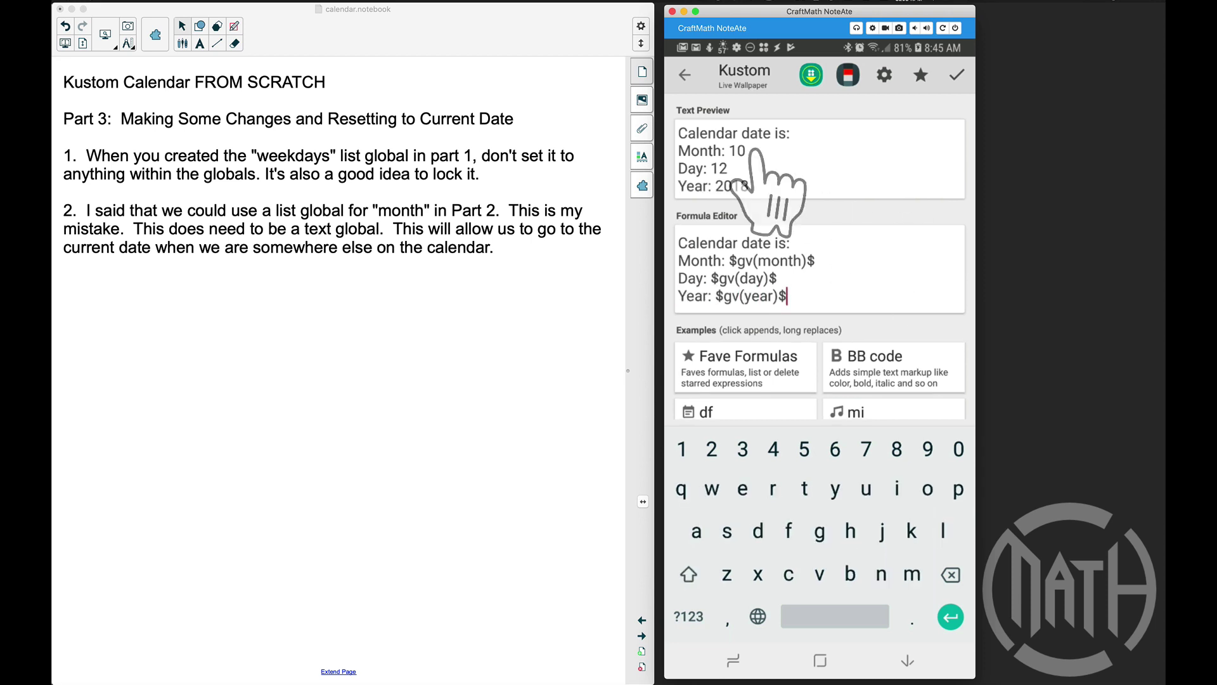
left_click(959, 76)
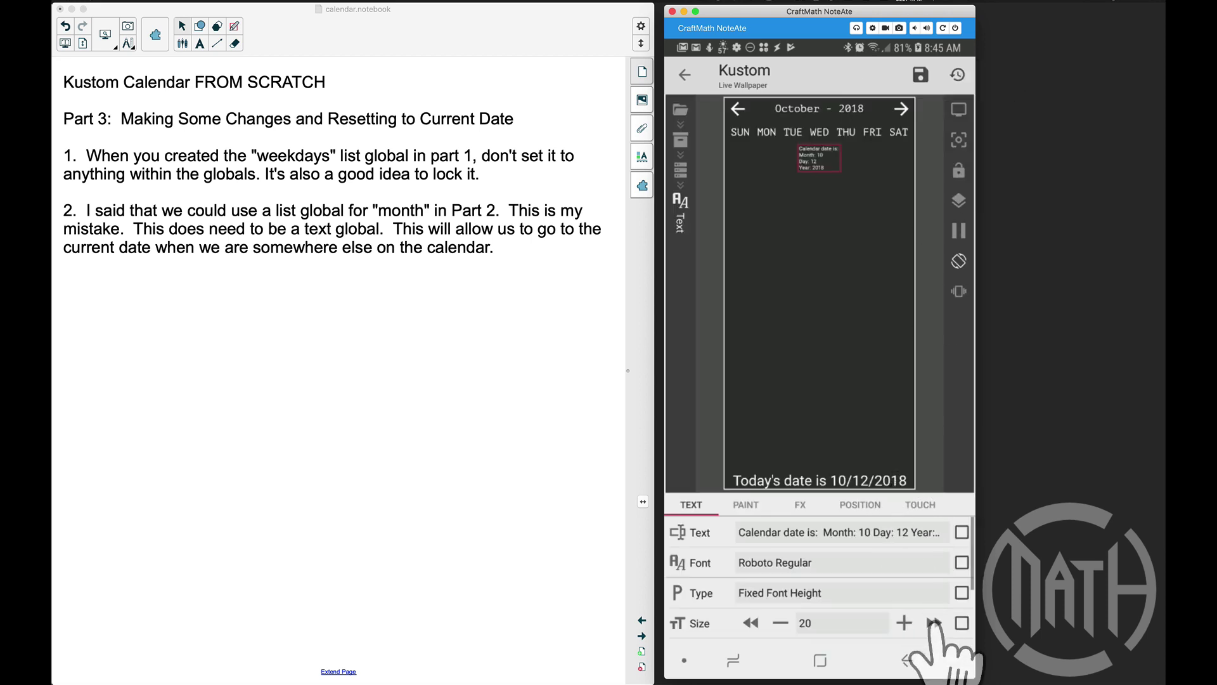
left_click(932, 622)
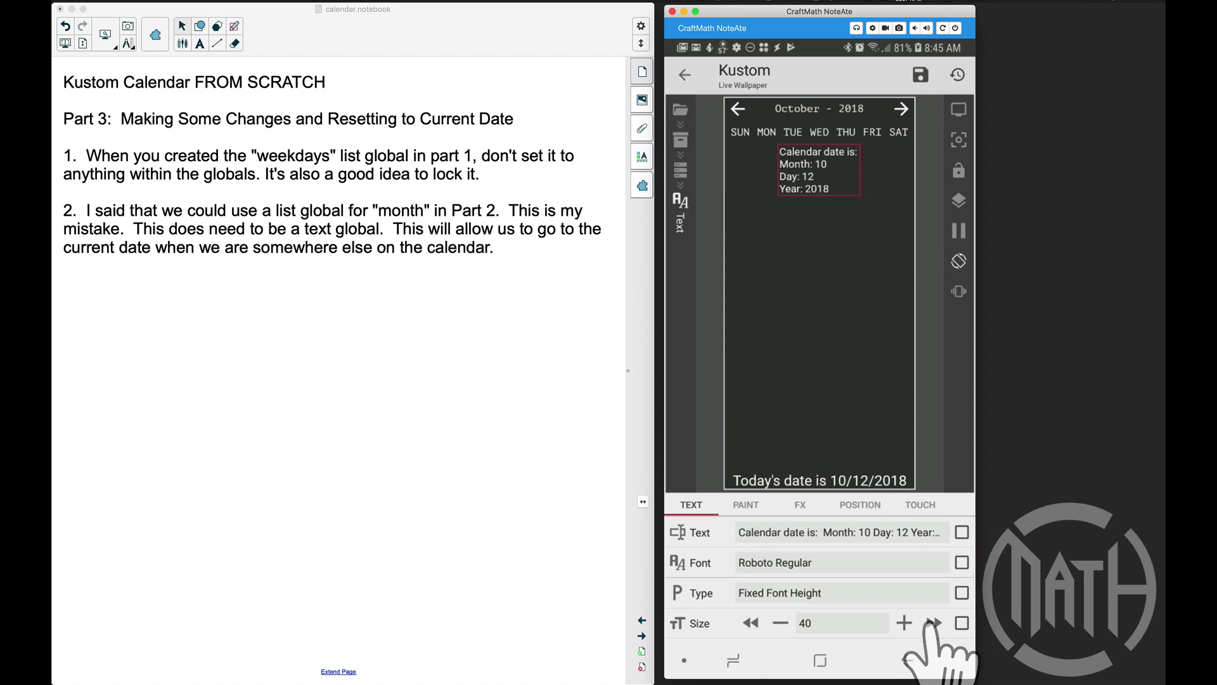
left_click(932, 622)
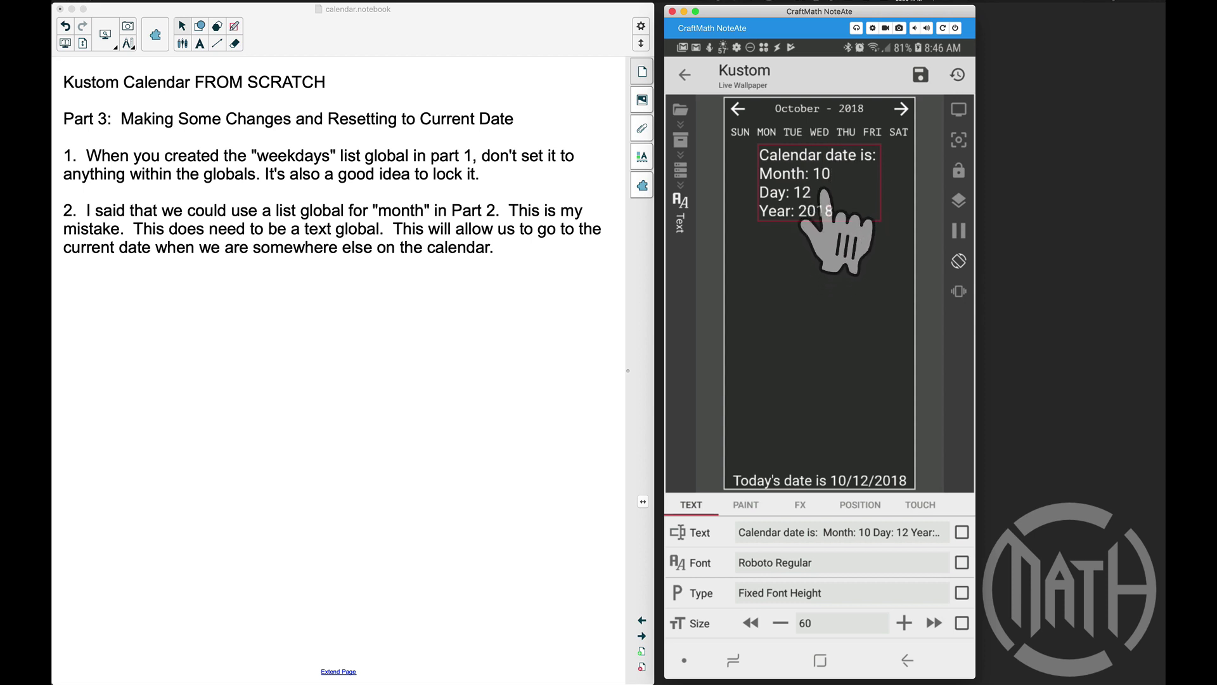
- Advance the calendar month by month to January 2019 and reset it through the title to check the displayed global values
left_click(901, 109)
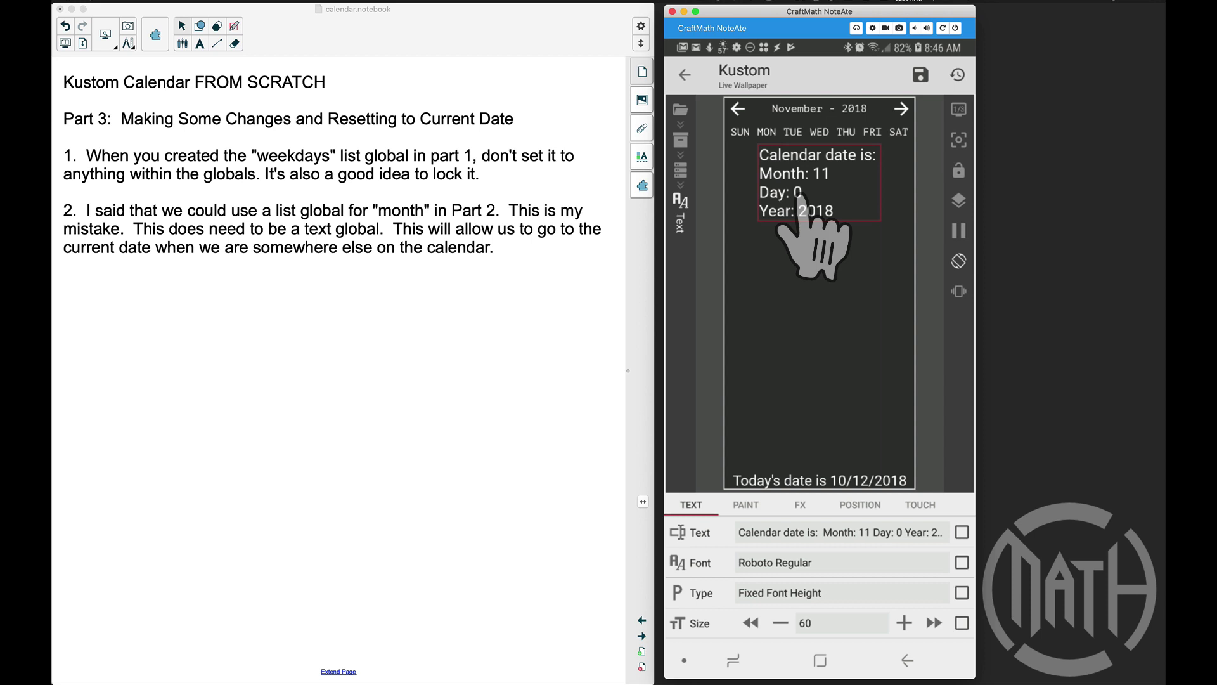
left_click(901, 109)
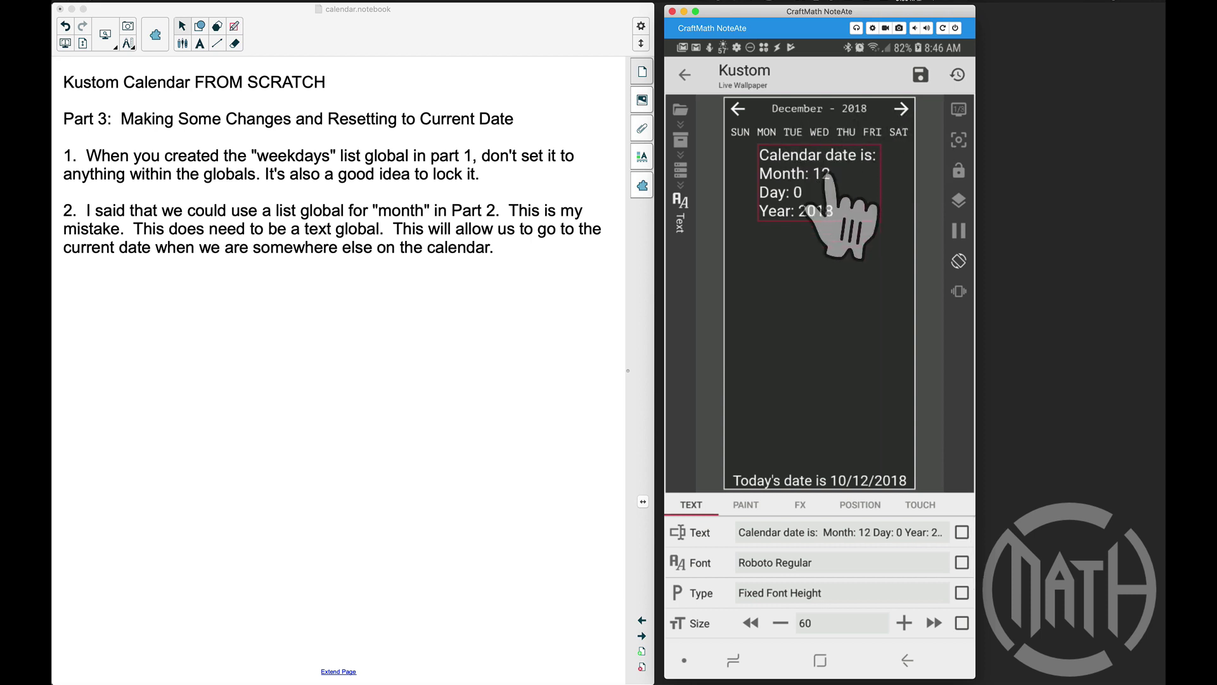
left_click(901, 112)
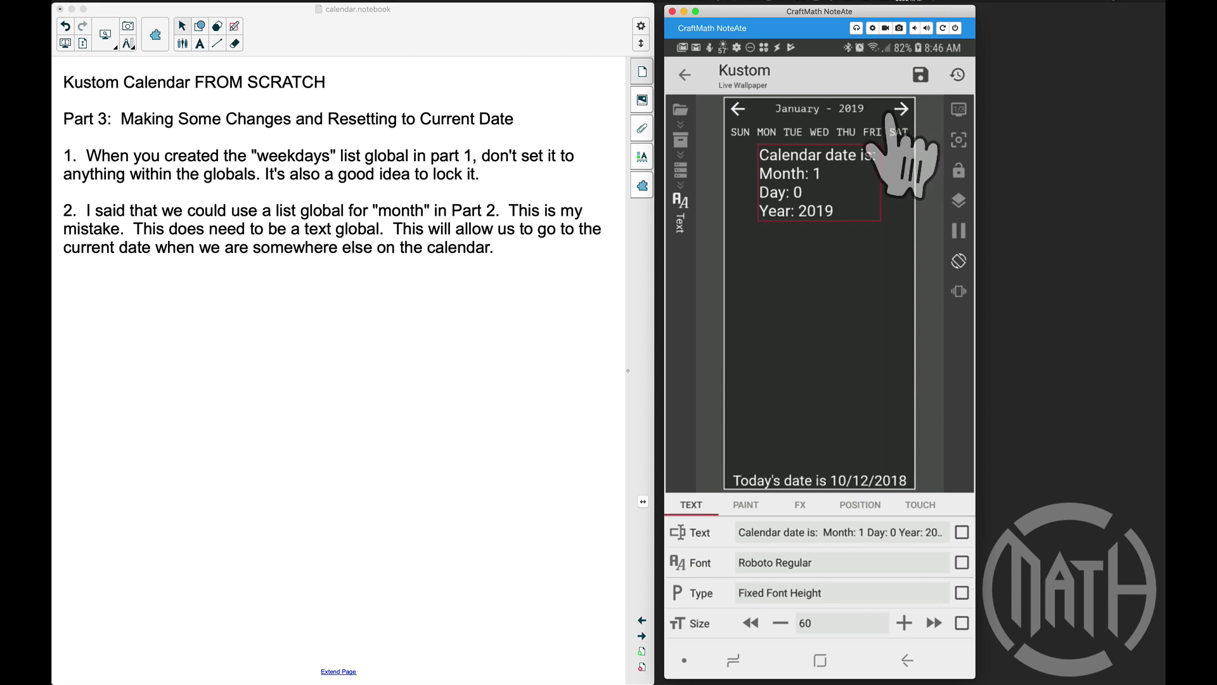
left_click(816, 109)
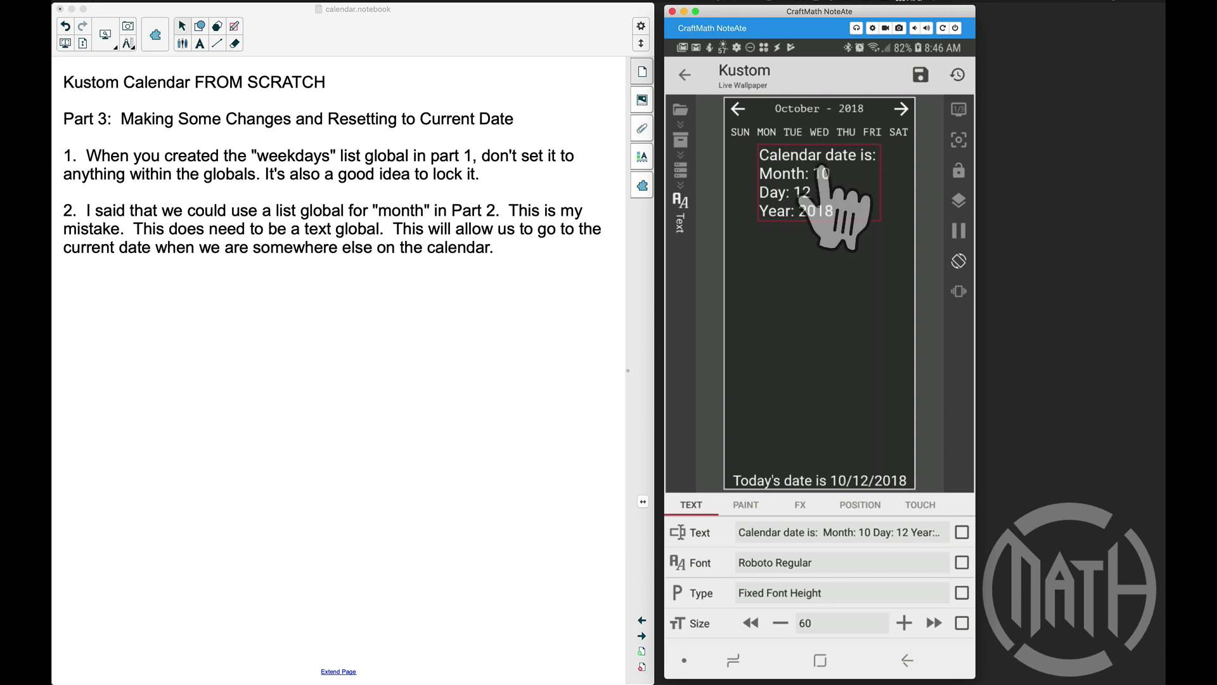
- Delete the calendar date text item from the Everything group
right_click(824, 213)
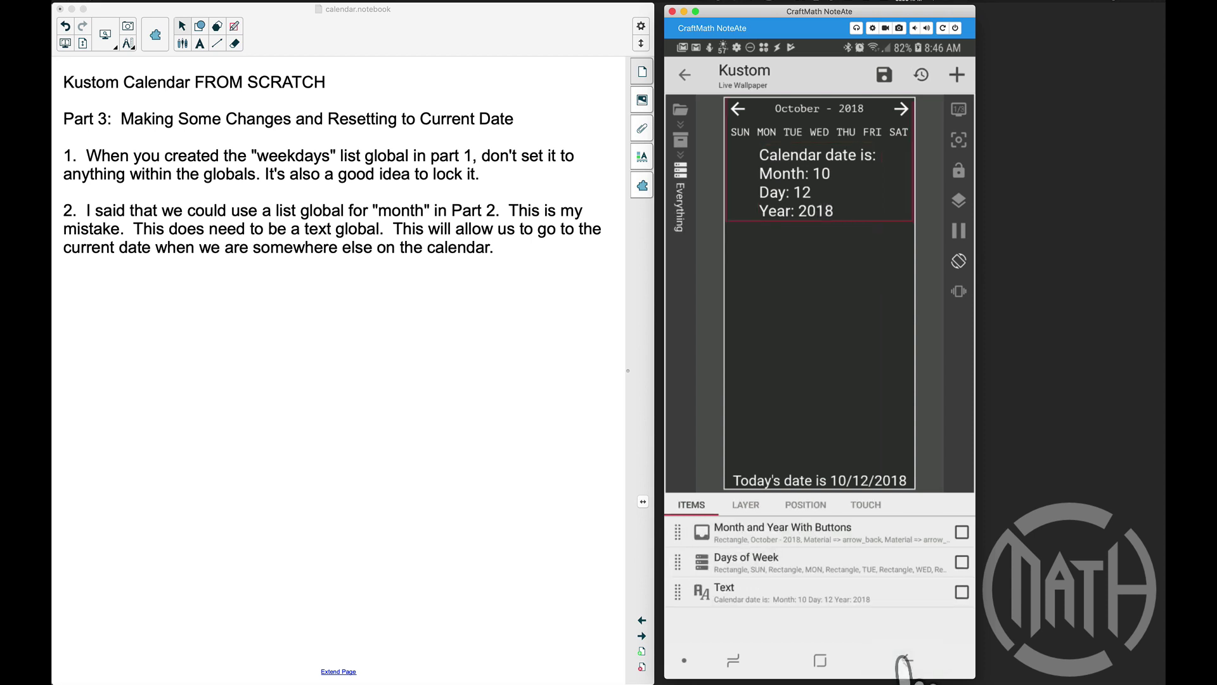
left_click(962, 592)
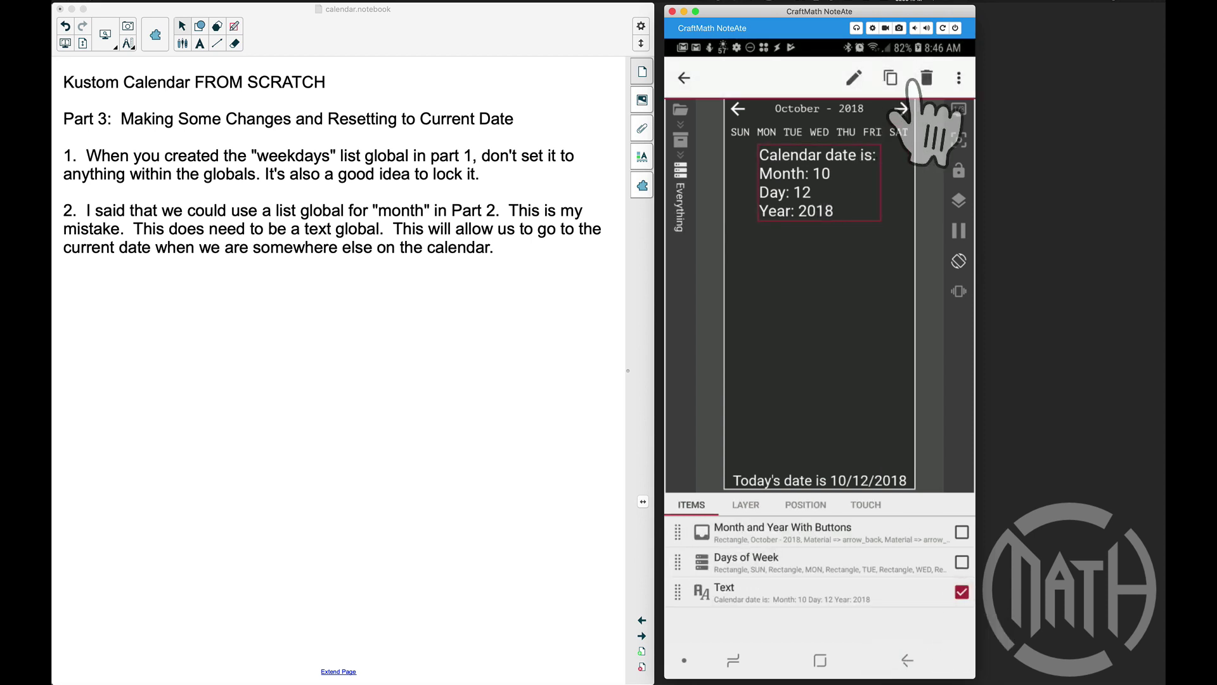
left_click(925, 77)
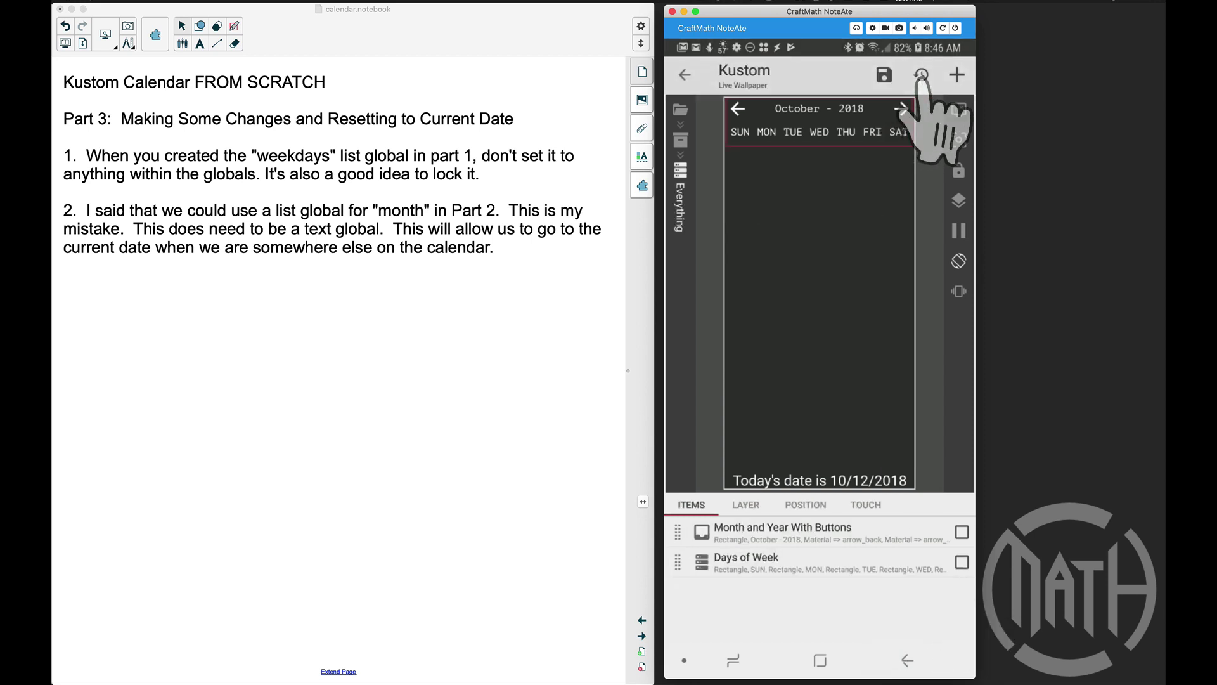